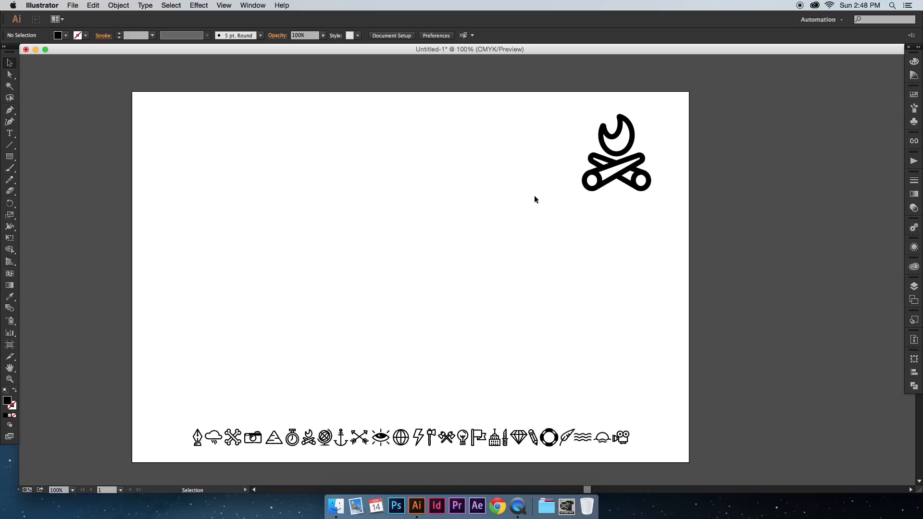
# Step: Move the campfire icon to the middle of the artboard and enlarge it
pyautogui.moveTo(600, 186); pyautogui.dragTo(489, 248)
pyautogui.click(463, 295)
pyautogui.click(507, 252)
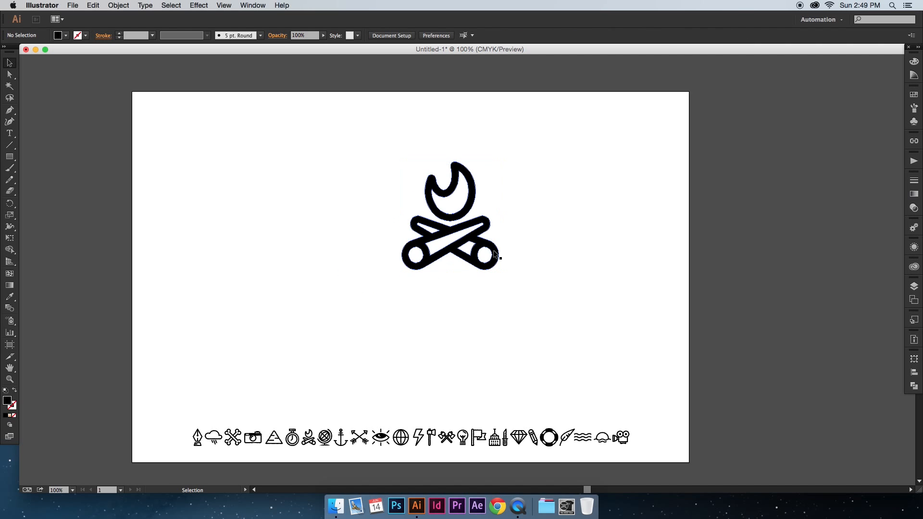
# Step: Examine the row of small icons along the artboard's lower edge as editable text in Nomad Icon Font
pyautogui.click(275, 446)
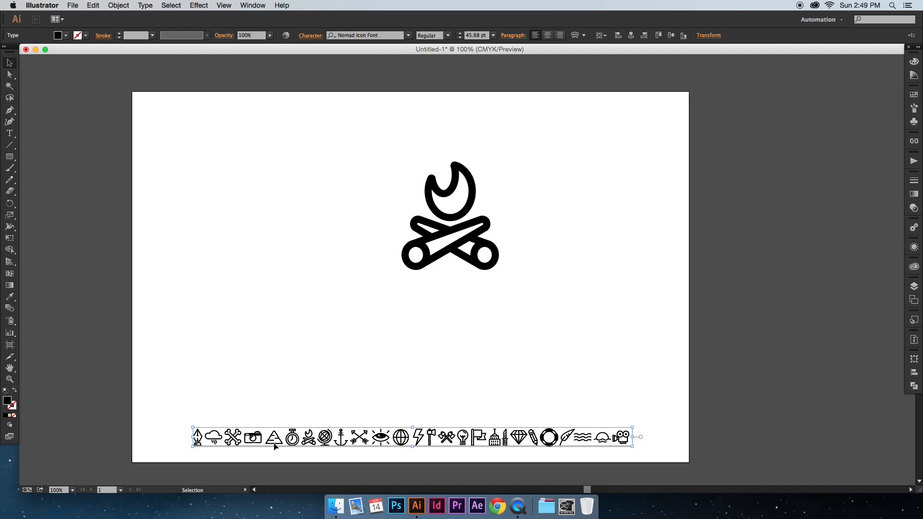
pyautogui.doubleClick(234, 439)
pyautogui.moveTo(234, 440); pyautogui.dragTo(637, 441)
pyautogui.press('Escape')
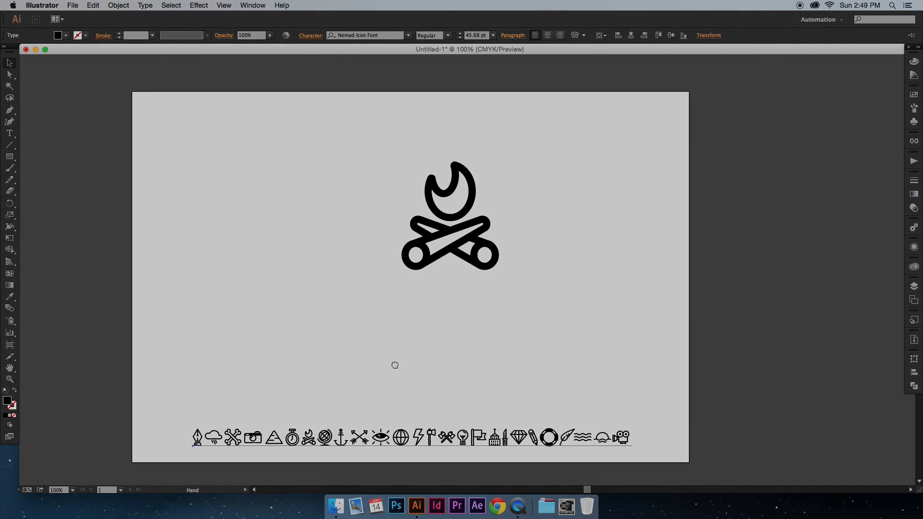
pyautogui.moveTo(391, 365); pyautogui.dragTo(387, 385)
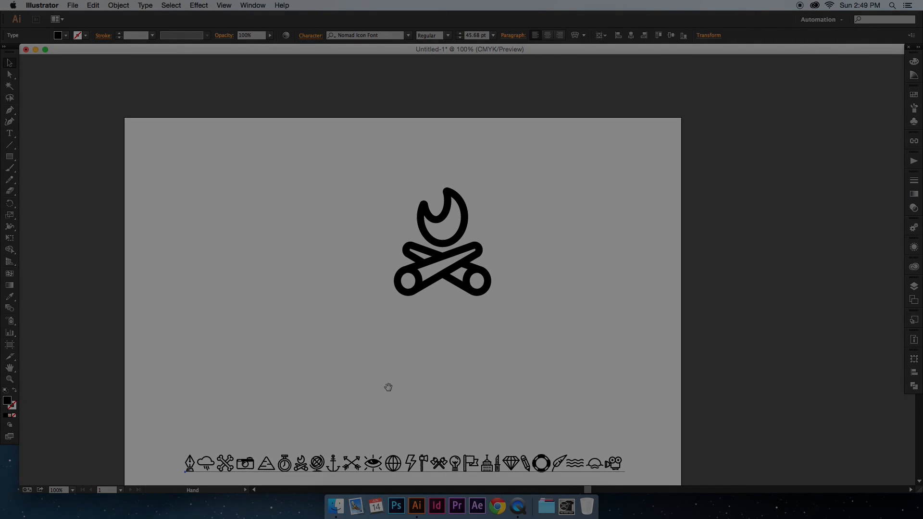
# Step: Move the campfire icon to the artboard's upper right corner and scale it down as a reference
pyautogui.moveTo(428, 283); pyautogui.dragTo(624, 218)
pyautogui.click(555, 293)
pyautogui.moveTo(543, 299); pyautogui.dragTo(553, 288)
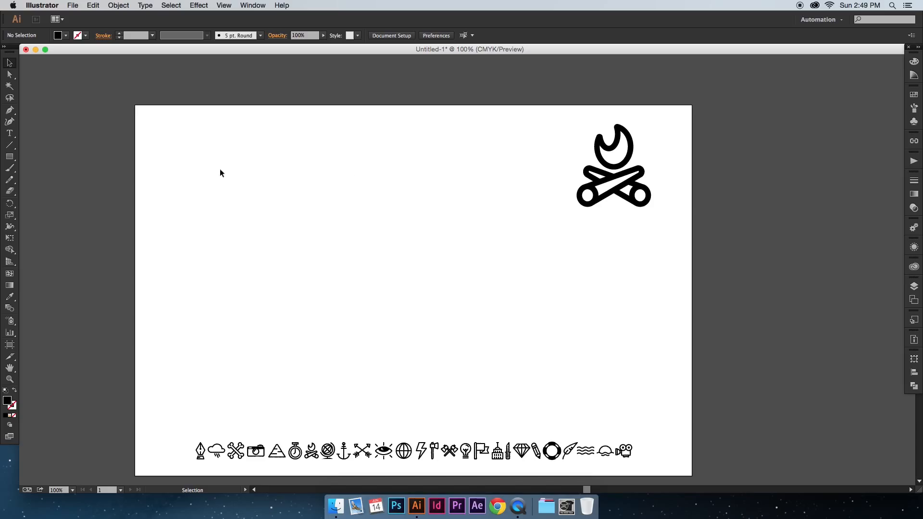
# Step: Draw a circle about 88 px in diameter near the middle of the artboard with the Ellipse tool
pyautogui.moveTo(9, 156); pyautogui.dragTo(71, 180)
pyautogui.moveTo(343, 268); pyautogui.dragTo(386, 309)
pyautogui.press('v')
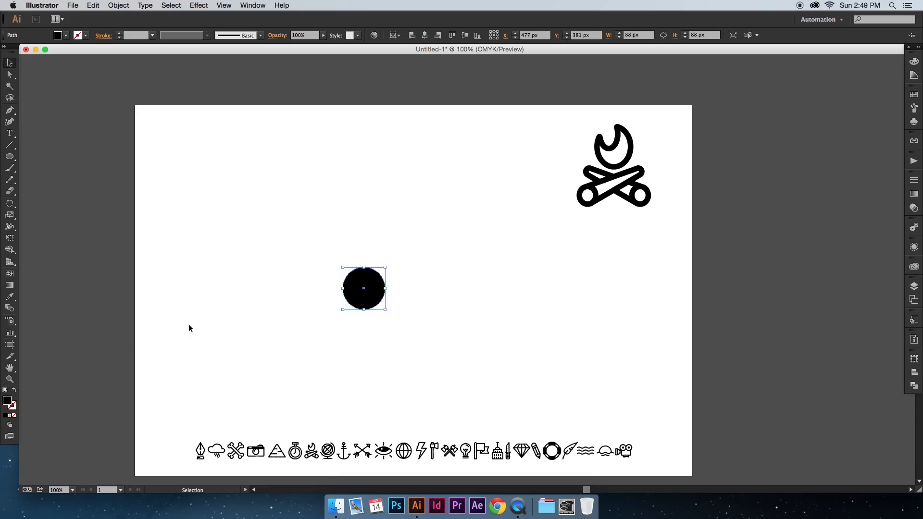
# Step: Swap the circle's fill and stroke, leaving no fill, and set the black stroke's weight to 15 pt
pyautogui.click(14, 391)
pyautogui.keyDown('shift'); pyautogui.click(119, 35); pyautogui.keyUp('shift')
pyautogui.click(120, 34)
pyautogui.click(119, 33)
pyautogui.click(119, 34)
pyautogui.click(119, 34)
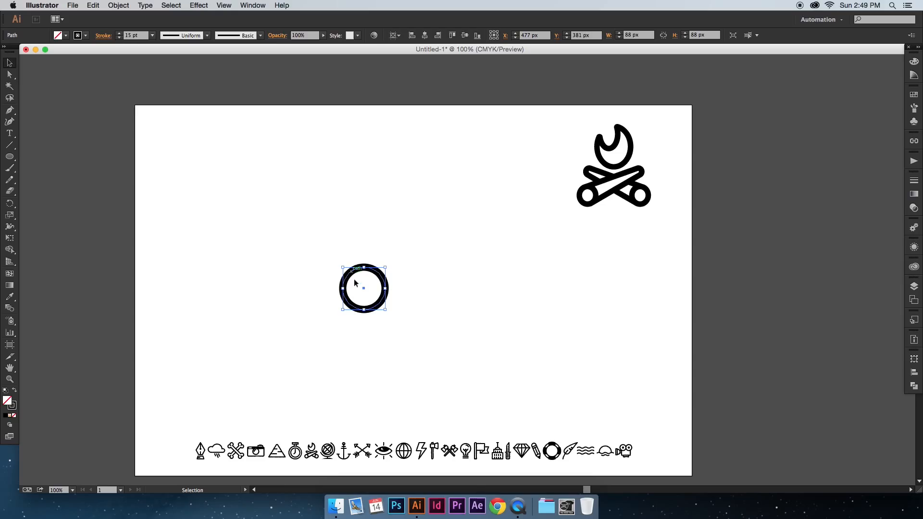
# Step: Place a copy of the circle above and to the right of the original, scaled down to about 48 px
pyautogui.moveTo(365, 291); pyautogui.dragTo(461, 248)
pyautogui.click(494, 261)
pyautogui.hscroll(-1, 486, 260)
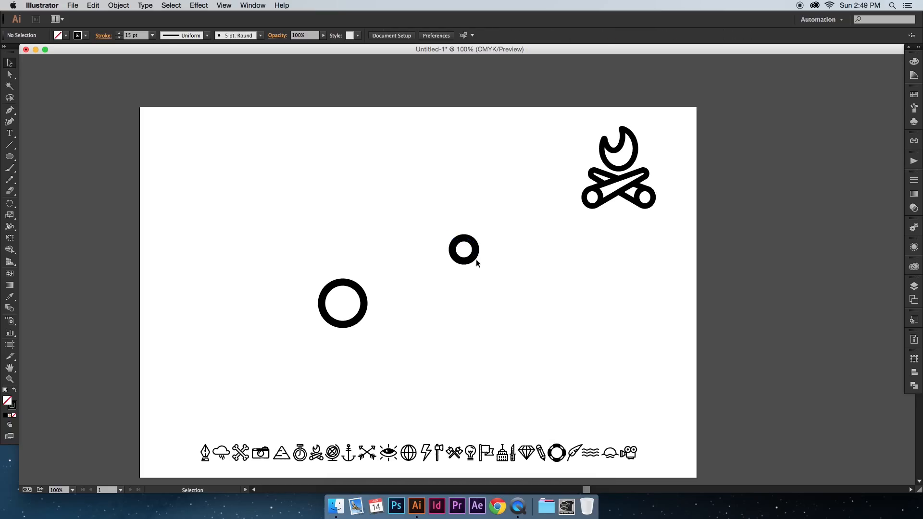
pyautogui.click(473, 256)
# Step: Draw a closed four-point path with the Pen tool joining the outer edges of the large and small circles
pyautogui.click(10, 110)
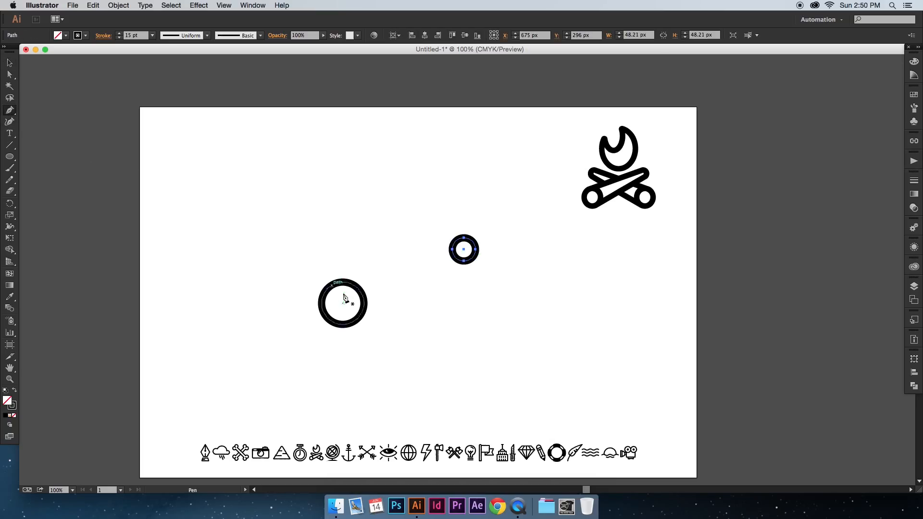
pyautogui.click(338, 283)
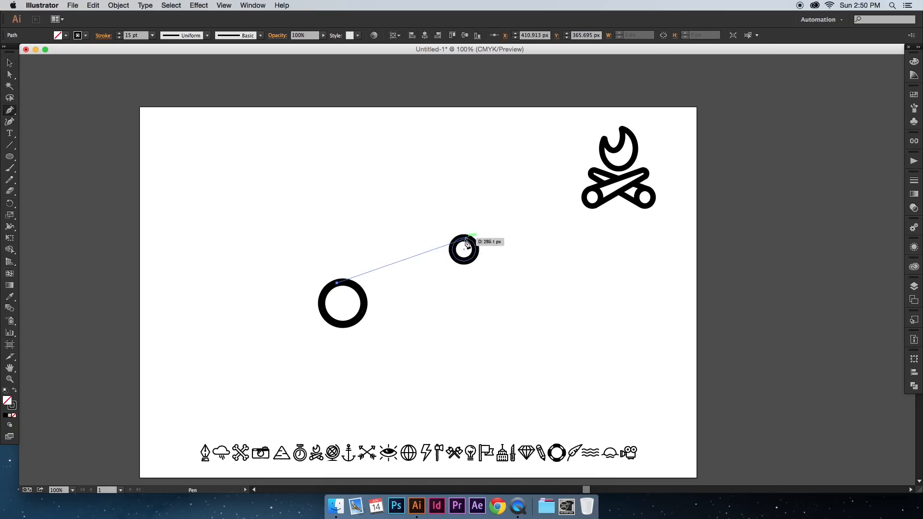
pyautogui.click(460, 238)
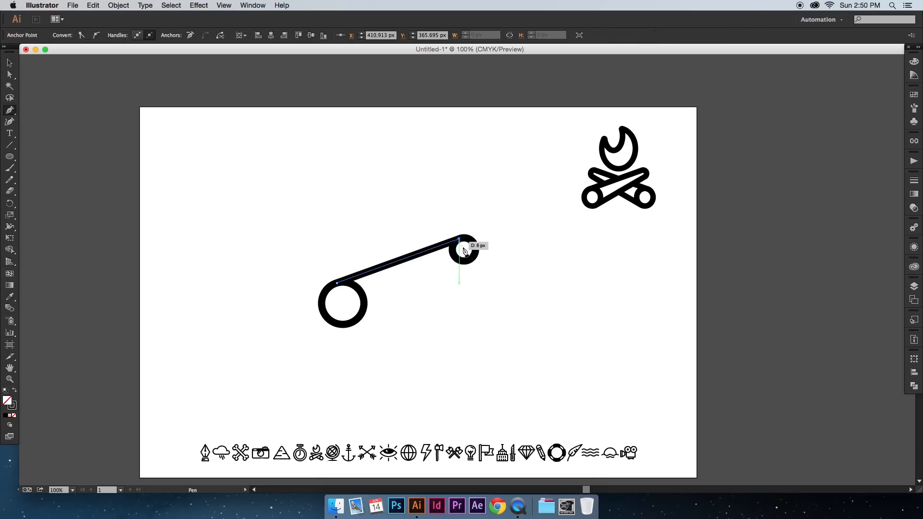
pyautogui.click(467, 260)
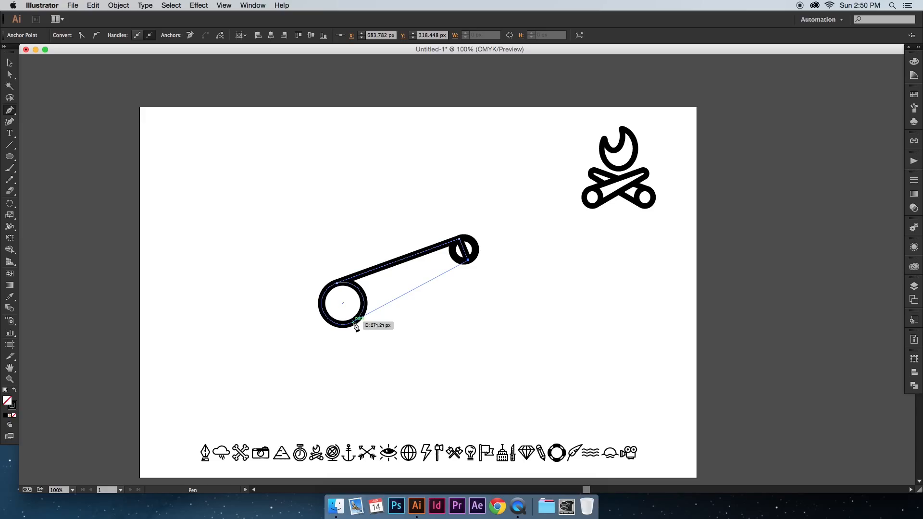
pyautogui.click(353, 322)
pyautogui.click(338, 283)
pyautogui.press('v')
# Step: Try aligning the strokes of both circles and the connecting path to the inside
pyautogui.click(328, 252)
pyautogui.moveTo(328, 251)
pyautogui.mouseDown()
pyautogui.moveTo(323, 260)
pyautogui.moveTo(469, 348)
pyautogui.mouseUp()
pyautogui.click(102, 35)
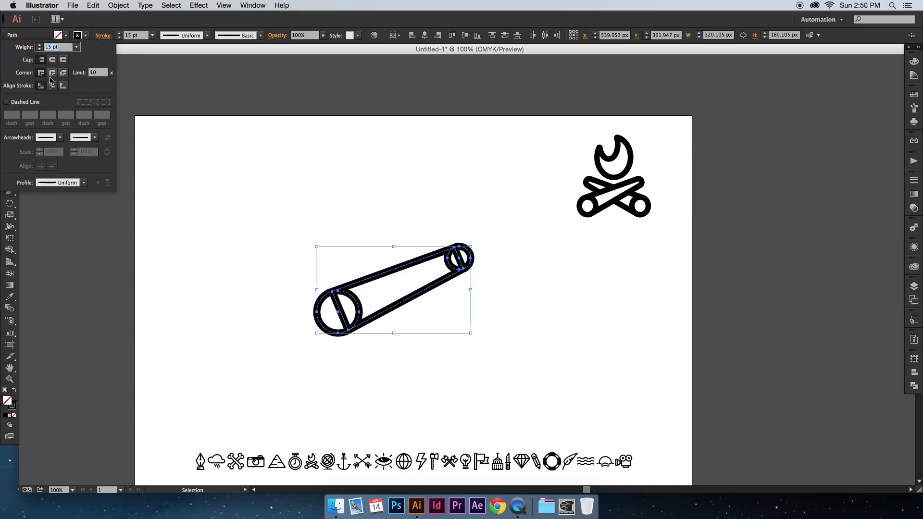
pyautogui.click(53, 86)
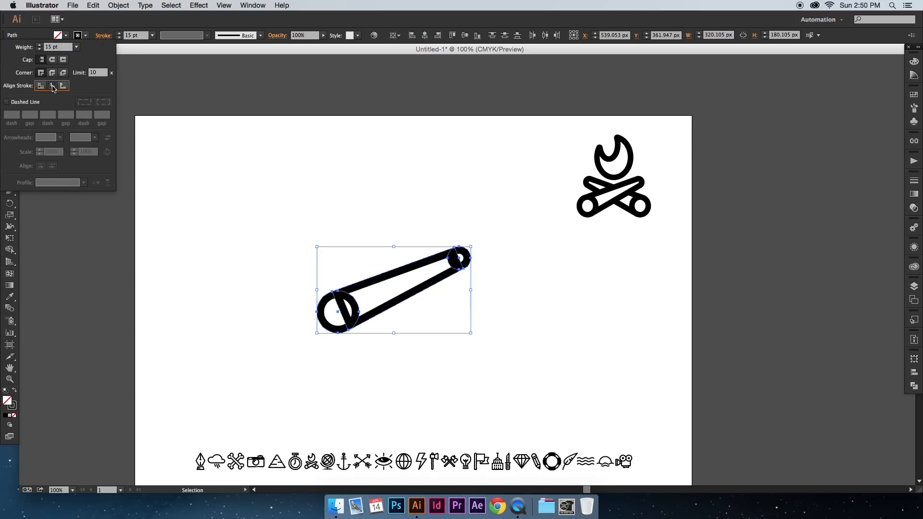
pyautogui.click(302, 135)
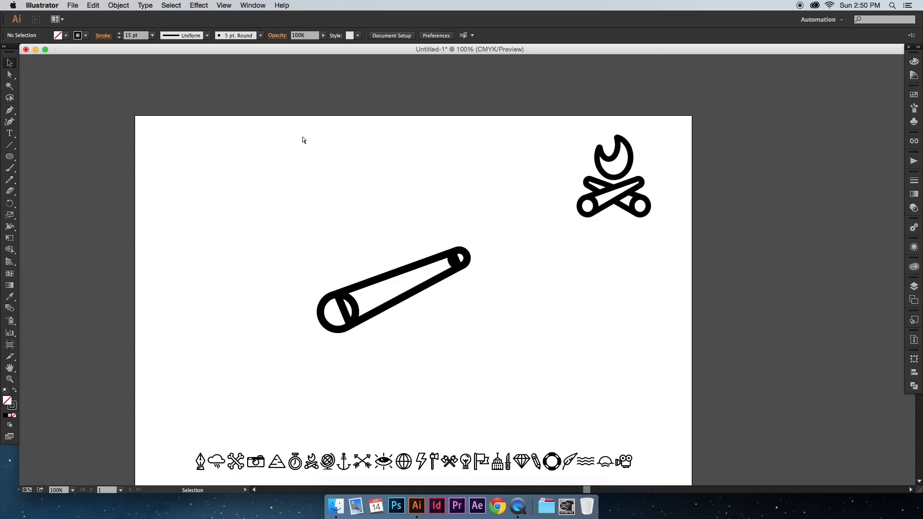
pyautogui.press('super+equal')
pyautogui.press('super+z')
# Step: Align the strokes of both circles and the connecting path to the inside of their paths
pyautogui.press('super+equal')
pyautogui.click(302, 139)
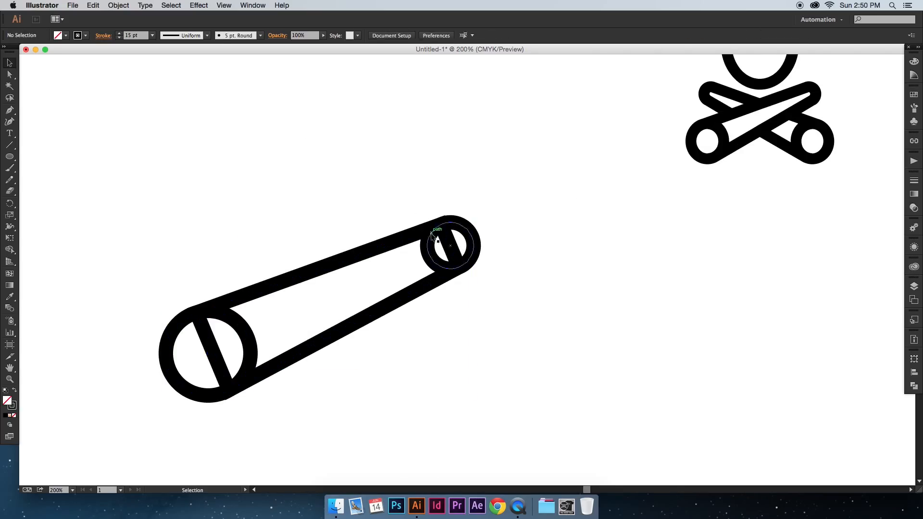
pyautogui.moveTo(167, 189); pyautogui.dragTo(510, 413)
pyautogui.click(104, 35)
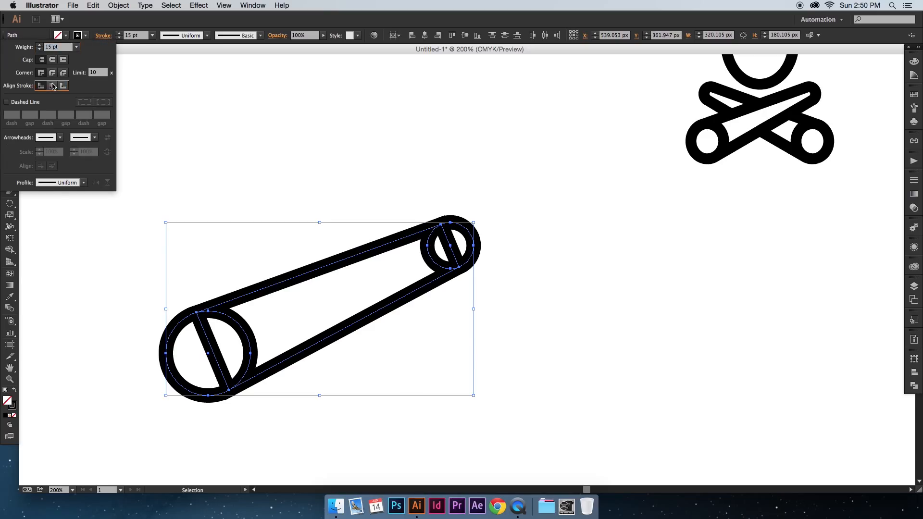
pyautogui.click(62, 86)
pyautogui.click(293, 149)
# Step: Adjust the connecting path's anchor points at the small circle so its edges meet the circle's outline smoothly
pyautogui.press('a')
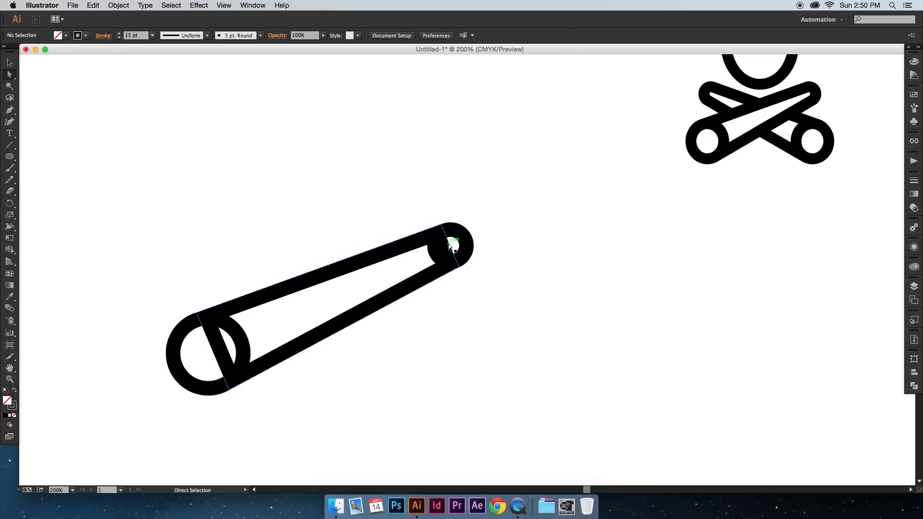
pyautogui.click(443, 227)
pyautogui.moveTo(443, 226); pyautogui.dragTo(456, 227)
pyautogui.click(460, 268)
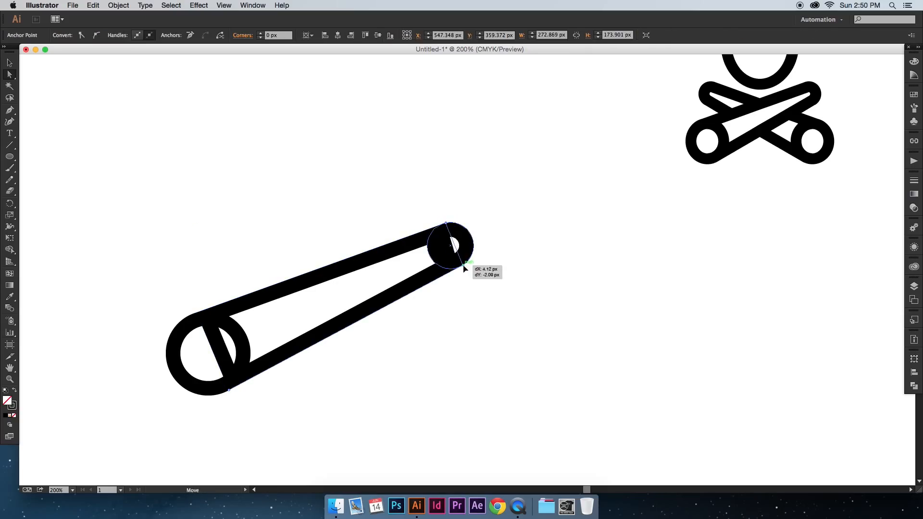
pyautogui.click(485, 273)
pyautogui.moveTo(231, 395); pyautogui.dragTo(224, 399)
pyautogui.click(267, 403)
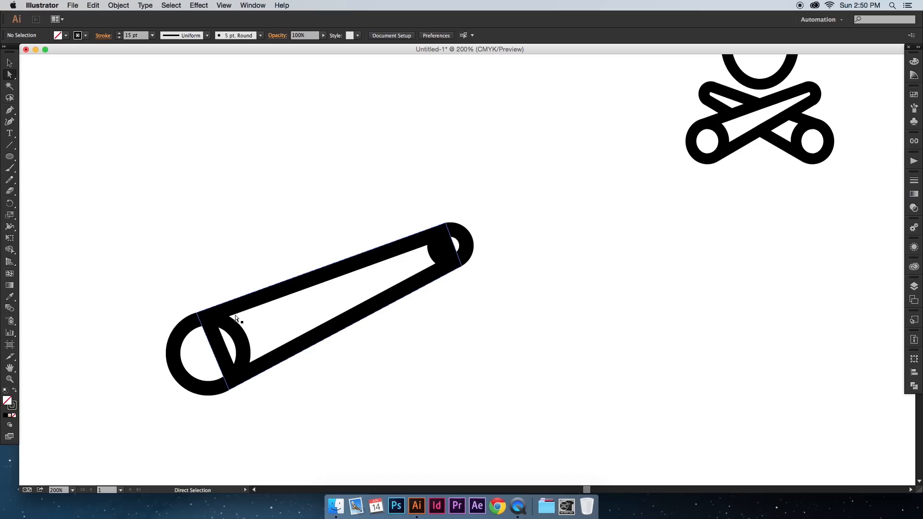
# Step: Unite the small circle and the connecting path into one rounded log shape with Pathfinder
pyautogui.press('v')
pyautogui.hscroll(-5, 241, 276)
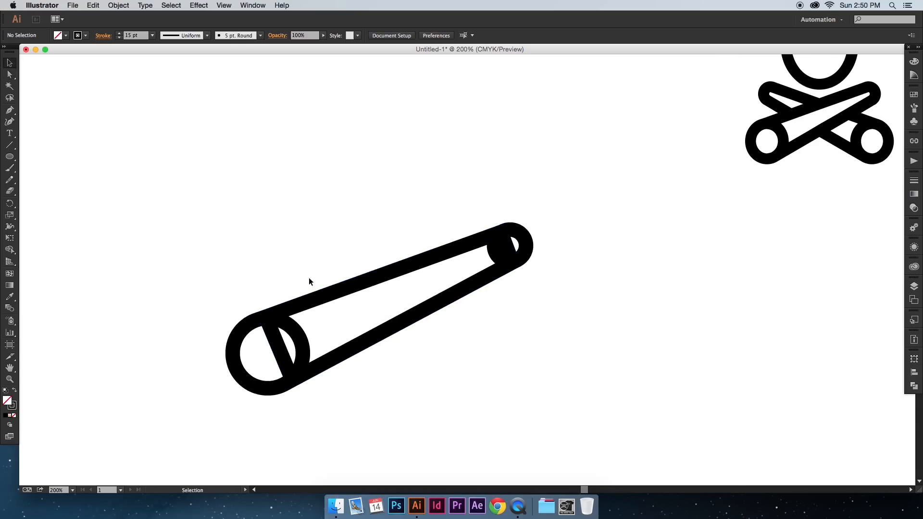
pyautogui.moveTo(530, 287); pyautogui.dragTo(495, 231)
pyautogui.click(535, 246)
pyautogui.moveTo(546, 288); pyautogui.dragTo(500, 214)
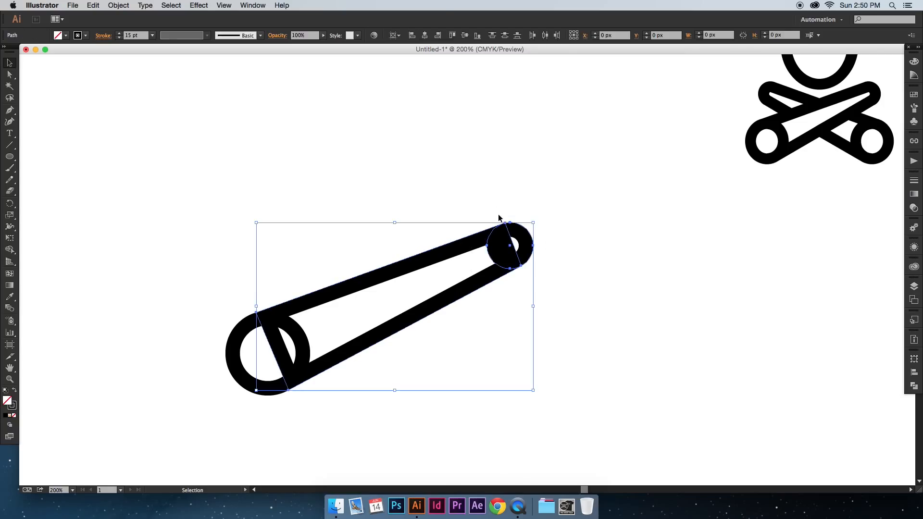
pyautogui.click(914, 386)
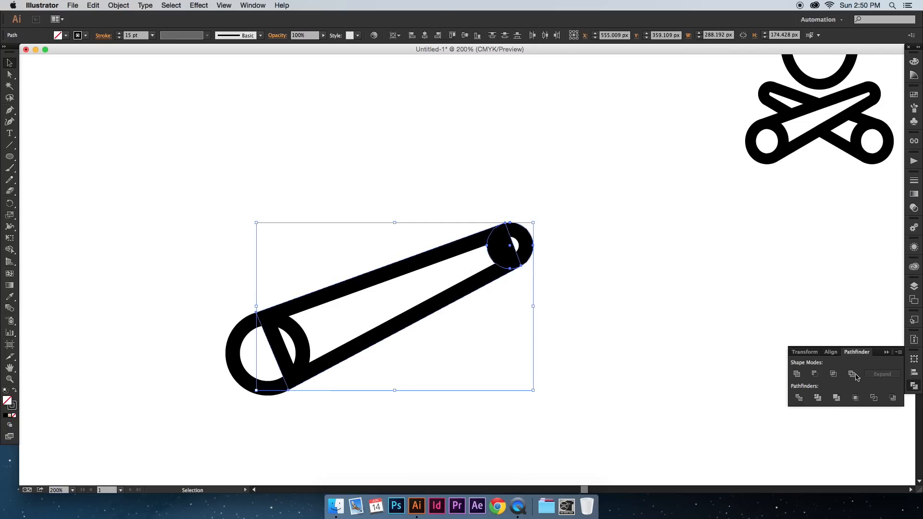
pyautogui.click(798, 375)
pyautogui.click(610, 325)
pyautogui.press('space')
pyautogui.moveTo(574, 330); pyautogui.dragTo(577, 330)
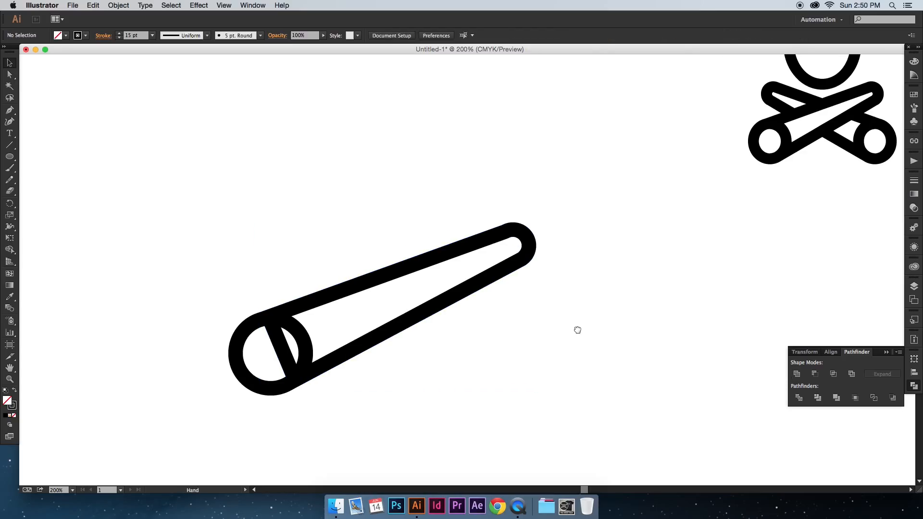
# Step: Expand the appearance of the log body and the large circle, turning their strokes into filled outlines
pyautogui.click(513, 263)
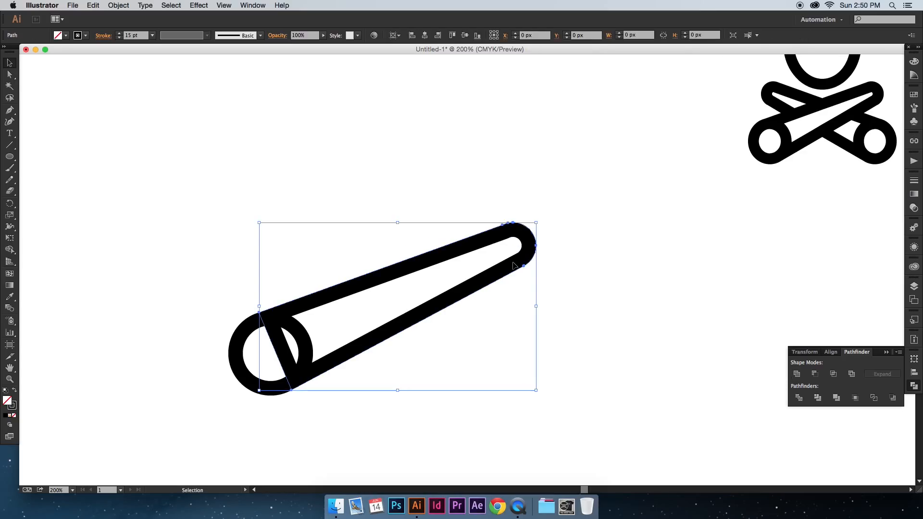
pyautogui.press('space')
pyautogui.moveTo(488, 290); pyautogui.dragTo(567, 267)
pyautogui.click(505, 308)
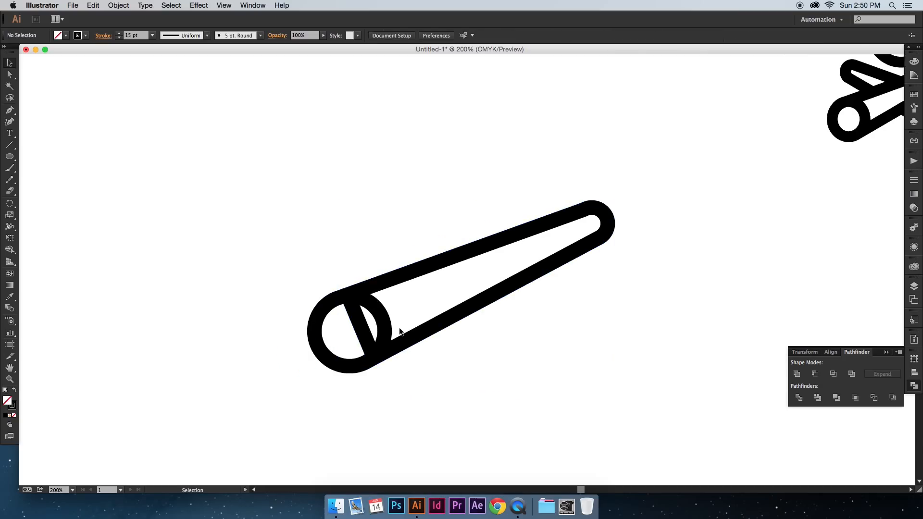
pyautogui.click(416, 341)
pyautogui.moveTo(416, 341); pyautogui.dragTo(417, 338)
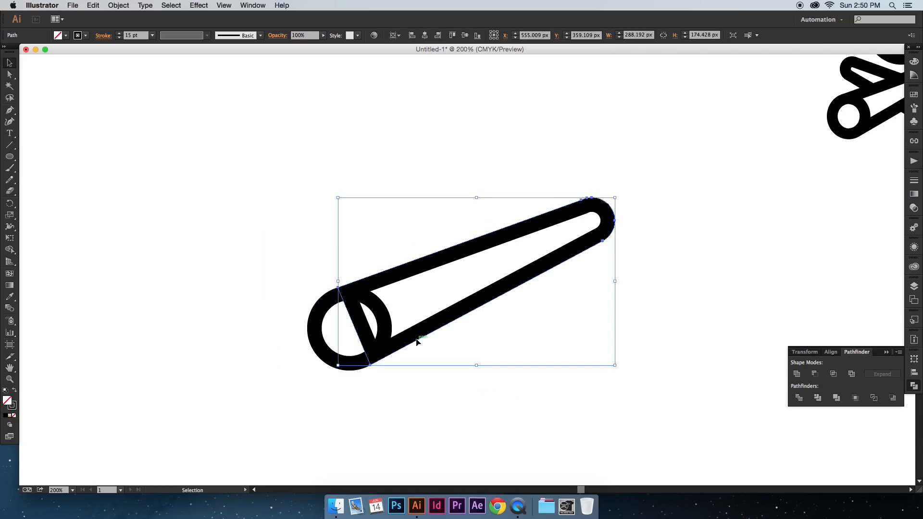
pyautogui.moveTo(303, 258); pyautogui.dragTo(457, 369)
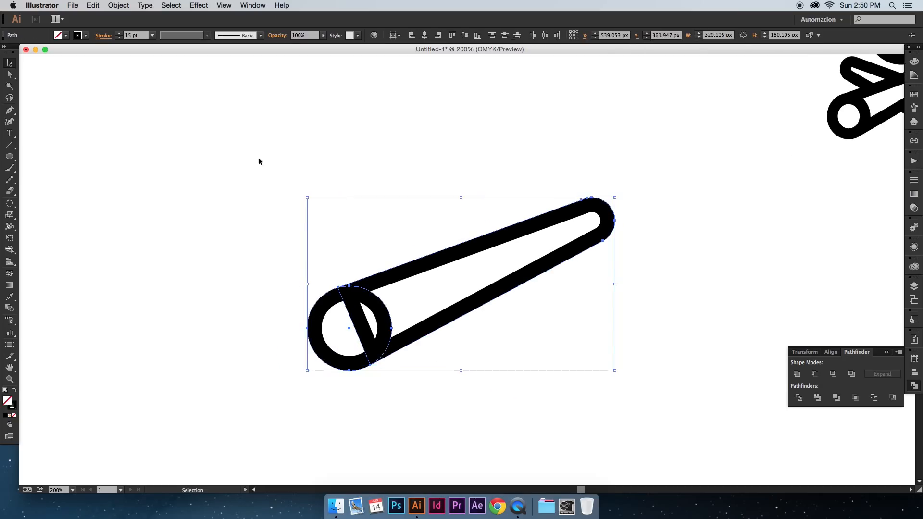
pyautogui.click(116, 5)
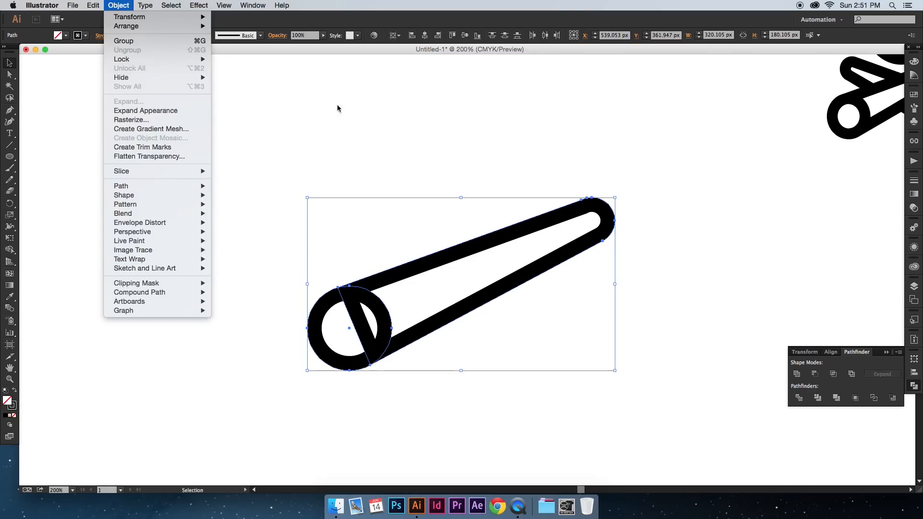
pyautogui.click(145, 111)
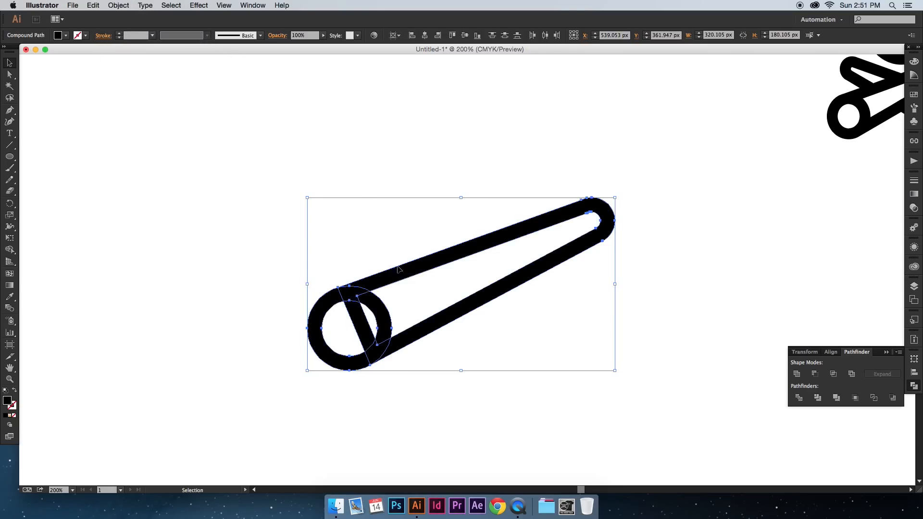
# Step: Try merging the diagonal bar with the large circle's interior using the Shape Builder tool
pyautogui.click(206, 195)
pyautogui.moveTo(305, 239); pyautogui.dragTo(521, 417)
pyautogui.click(12, 250)
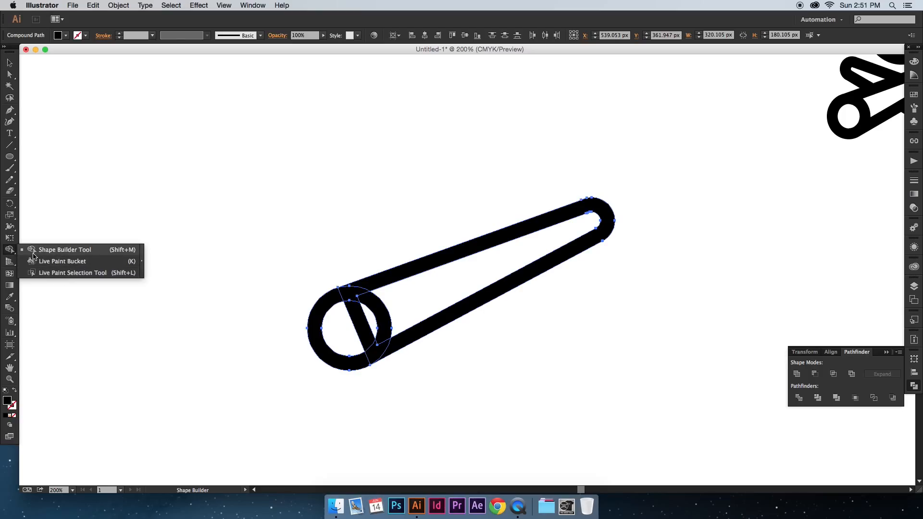
pyautogui.click(74, 253)
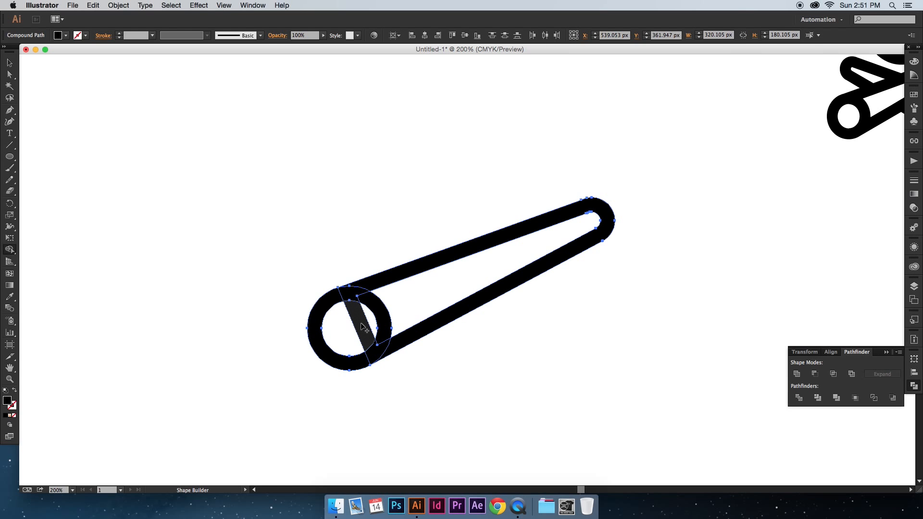
pyautogui.moveTo(363, 326); pyautogui.dragTo(335, 327)
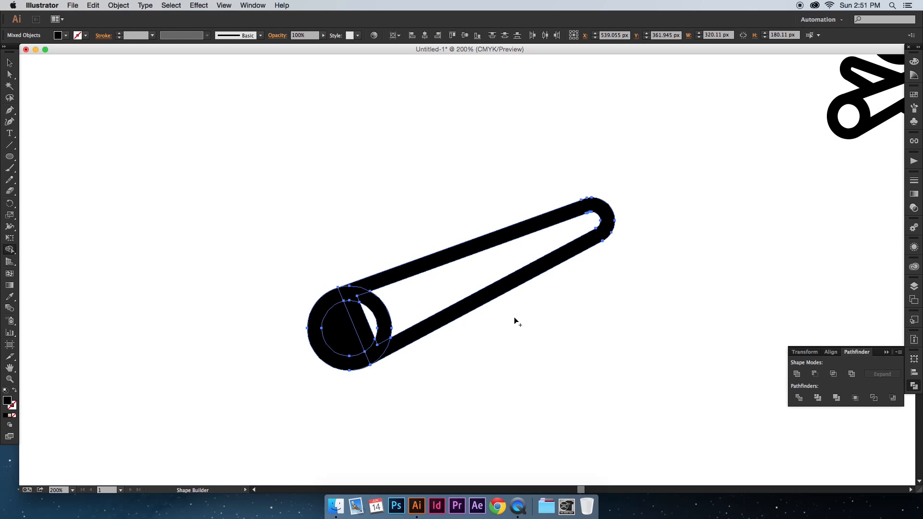
pyautogui.press('v')
pyautogui.press('super+z')
# Step: Remove the diagonal bar crossing the inside of the large circle with the Shape Builder tool
pyautogui.hotkey('shift', 'm')
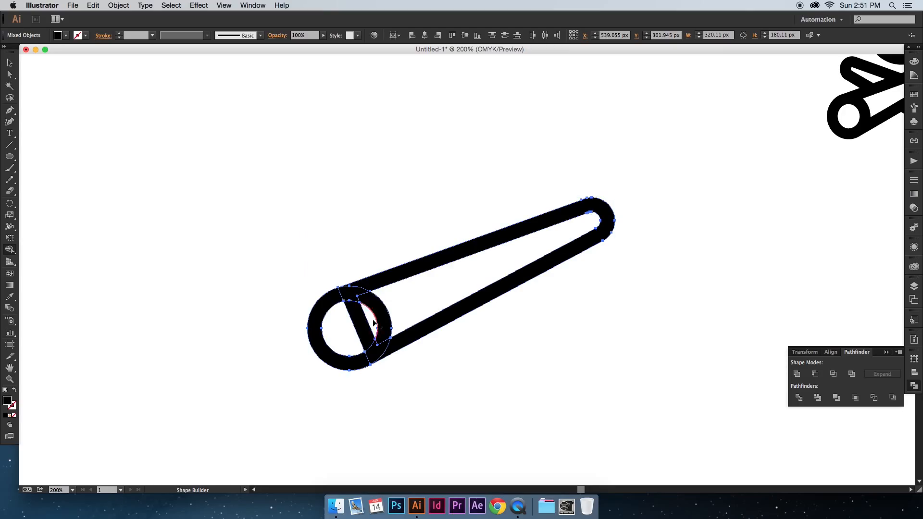
pyautogui.keyDown('alt'); pyautogui.click(362, 328); pyautogui.keyUp('alt')
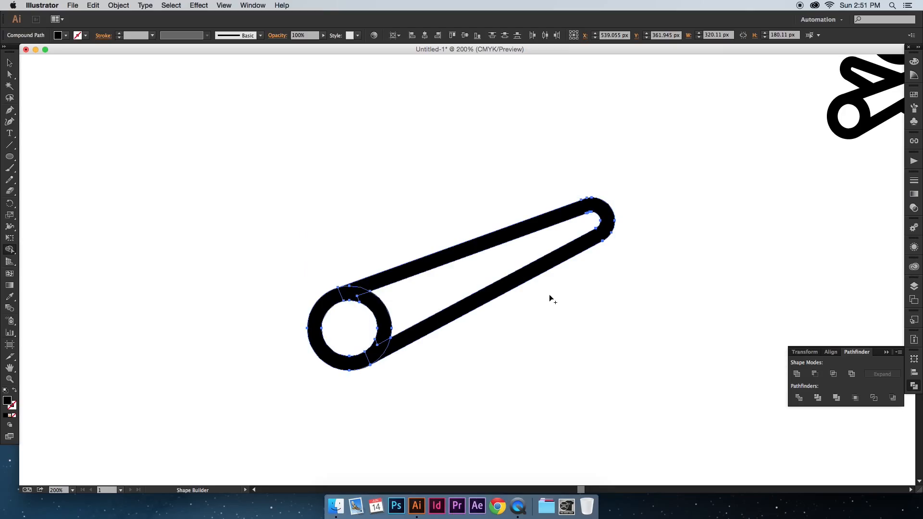
# Step: Unite the expanded log body and large circle into a single log shape with Pathfinder
pyautogui.press('v')
pyautogui.click(540, 325)
pyautogui.moveTo(549, 338); pyautogui.dragTo(287, 208)
pyautogui.press('super+minus')
pyautogui.press('super+minus')
pyautogui.press('super+minus')
pyautogui.press('super+plus')
pyautogui.press('super+plus')
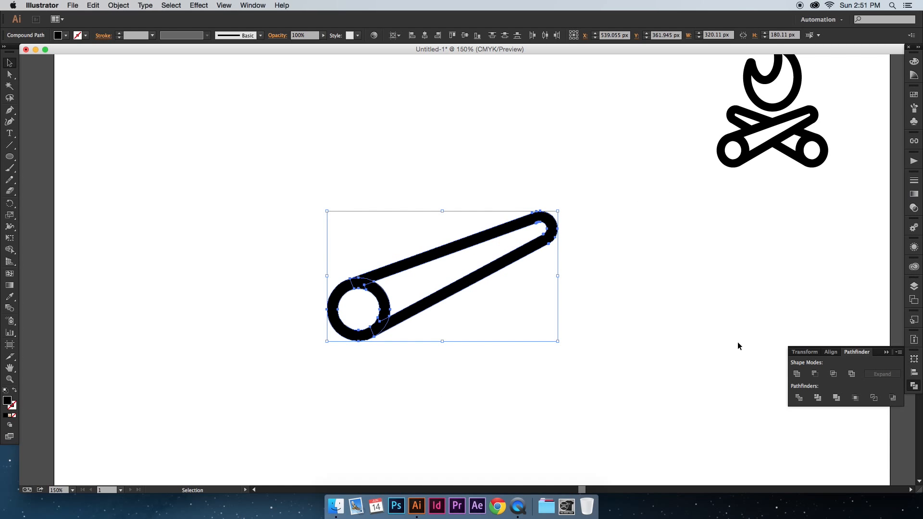
pyautogui.click(799, 375)
pyautogui.click(587, 305)
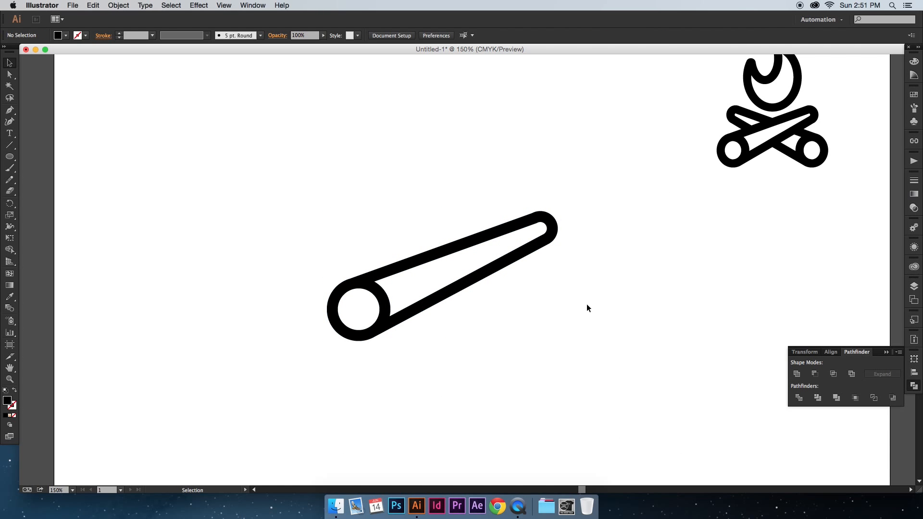
# Step: Duplicate the log beside the original and reflect the copy across the vertical axis
pyautogui.moveTo(448, 282); pyautogui.dragTo(535, 294)
pyautogui.rightClick(535, 293)
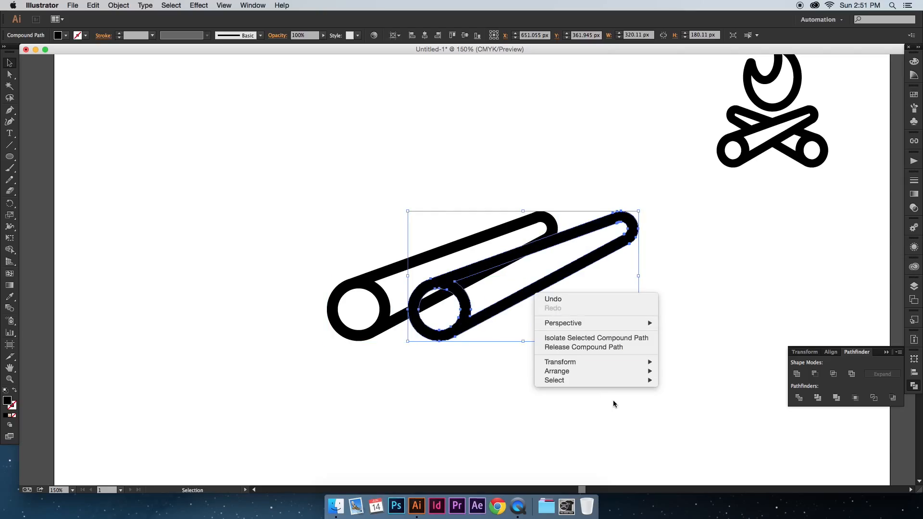
pyautogui.moveTo(612, 365)
pyautogui.click(722, 396)
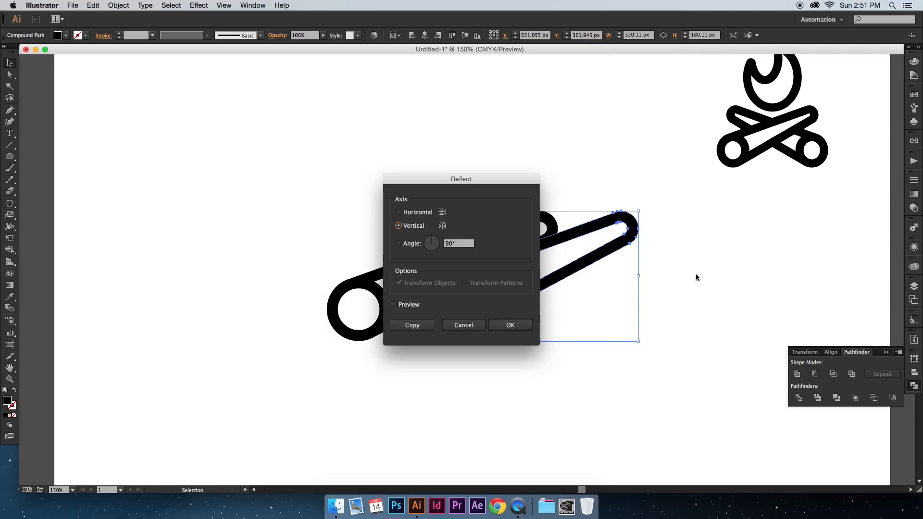
pyautogui.click(527, 321)
# Step: Move the mirrored log horizontally over the original so the two logs cross in a symmetrical X
pyautogui.moveTo(555, 305); pyautogui.dragTo(490, 305)
pyautogui.click(500, 348)
pyautogui.moveTo(505, 351)
pyautogui.mouseDown()
pyautogui.moveTo(511, 327)
pyautogui.moveTo(492, 352)
pyautogui.mouseUp()
pyautogui.click(496, 351)
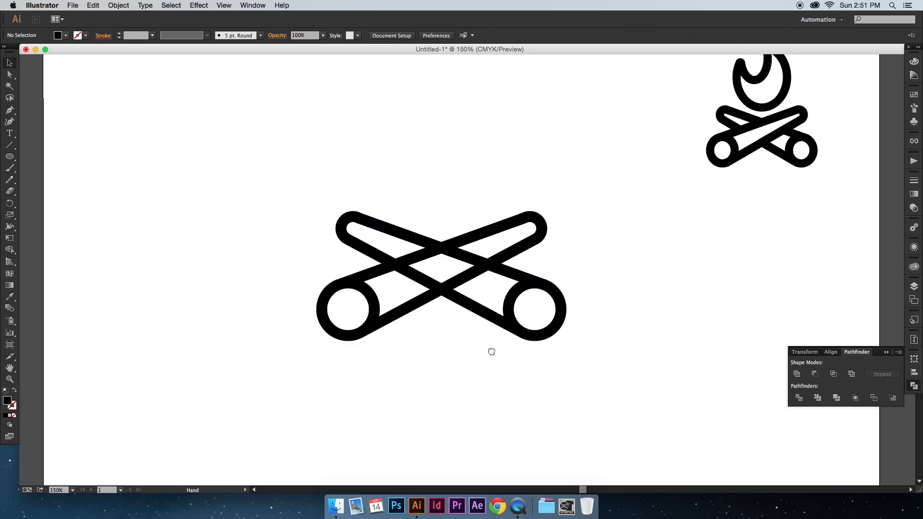
# Step: Remove the rear log's segments that cross the front log's interior with the Shape Builder tool
pyautogui.click(418, 303)
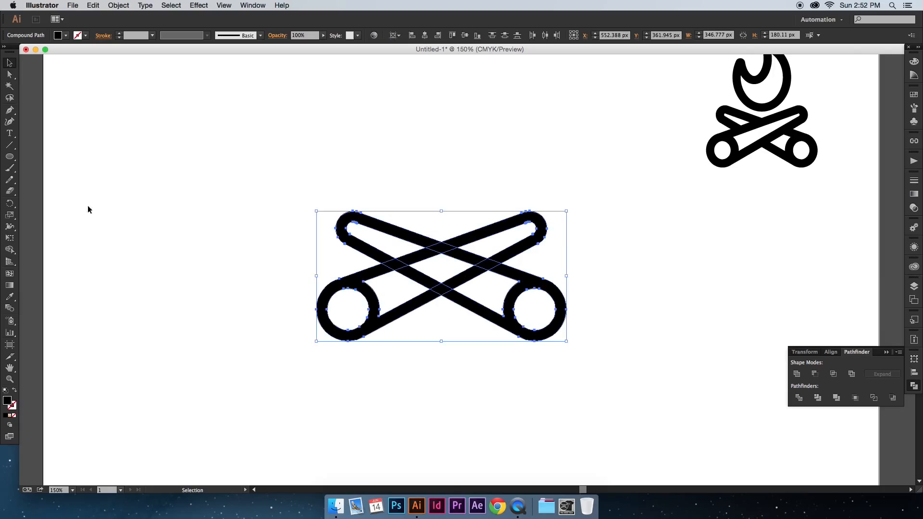
pyautogui.click(8, 249)
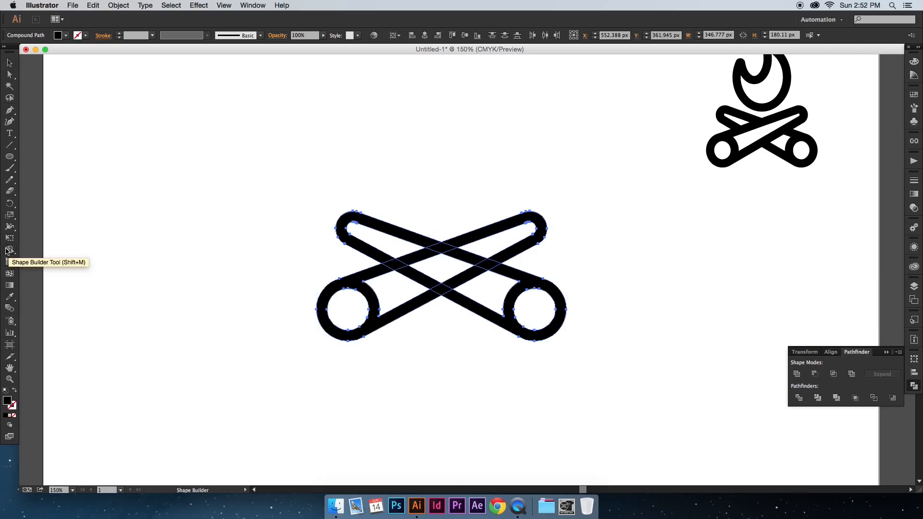
pyautogui.click(483, 282)
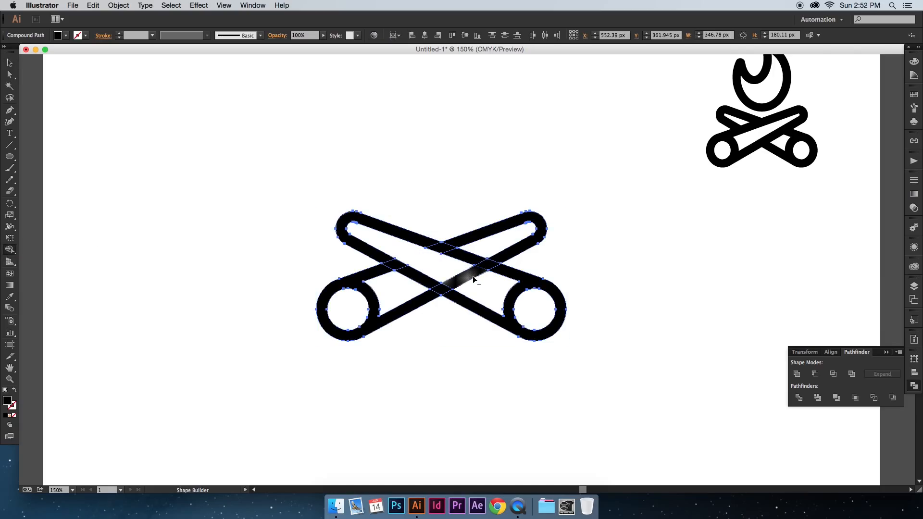
# Step: Unite all the crossed log pieces into one shape with Pathfinder
pyautogui.press('v')
pyautogui.click(452, 333)
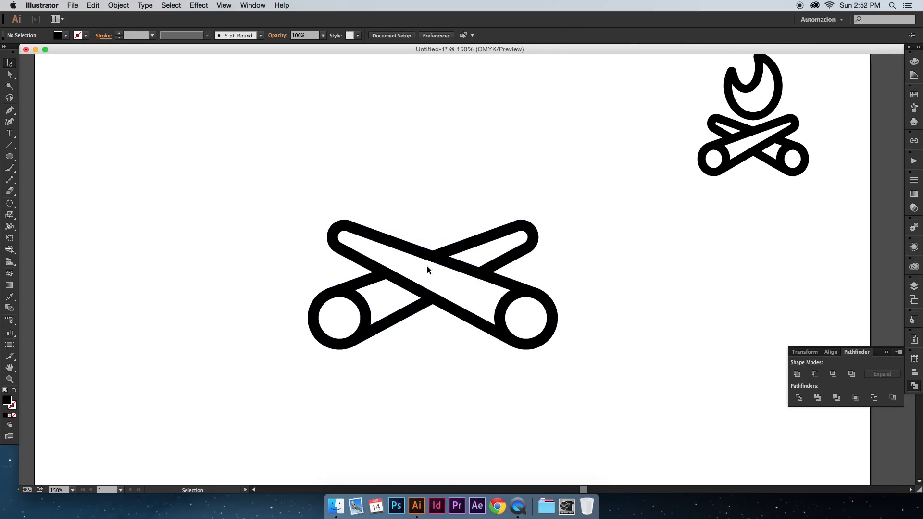
pyautogui.moveTo(383, 203); pyautogui.dragTo(514, 350)
pyautogui.click(796, 374)
pyautogui.click(627, 299)
pyautogui.press('space')
pyautogui.moveTo(626, 299); pyautogui.dragTo(642, 305)
pyautogui.press('space')
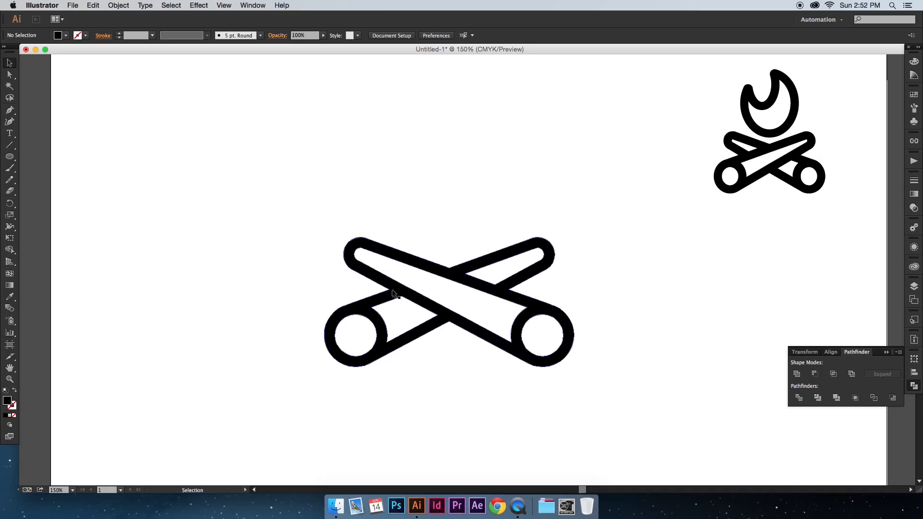
# Step: Draw a vertical ellipse about 151 by 190 px just above the crossed logs for the flame
pyautogui.press('space')
pyautogui.click(10, 156)
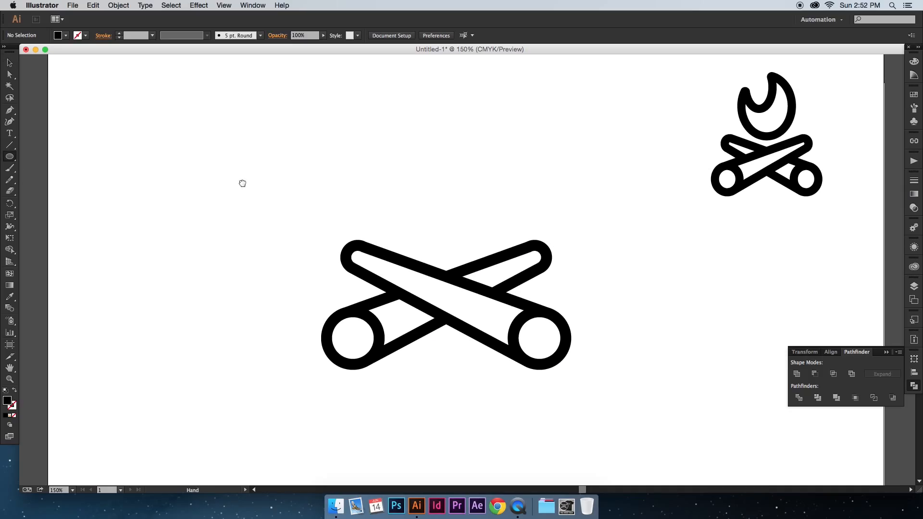
pyautogui.scroll(1, 312, 168)
pyautogui.moveTo(393, 127); pyautogui.dragTo(500, 264)
pyautogui.press('v')
pyautogui.scroll(1, 471, 242)
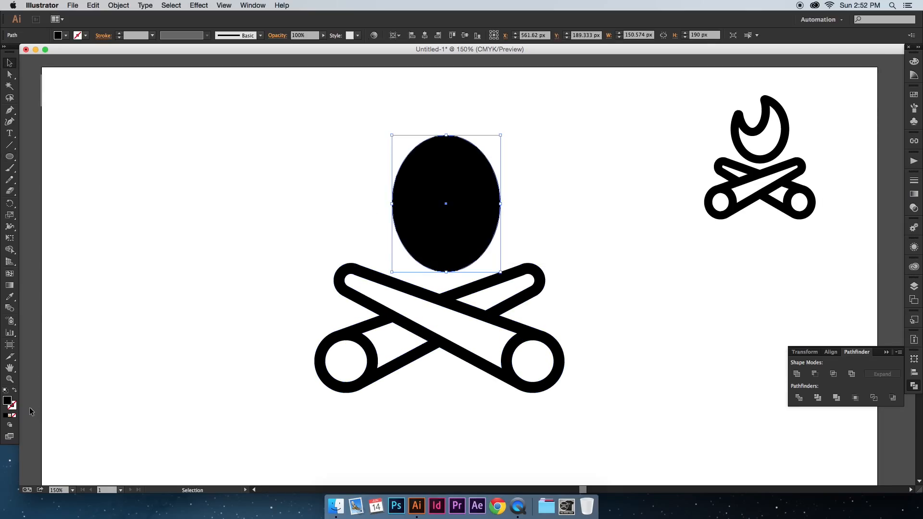
# Step: Swap the ellipse's fill and stroke and set its stroke weight to 15 pt
pyautogui.click(15, 390)
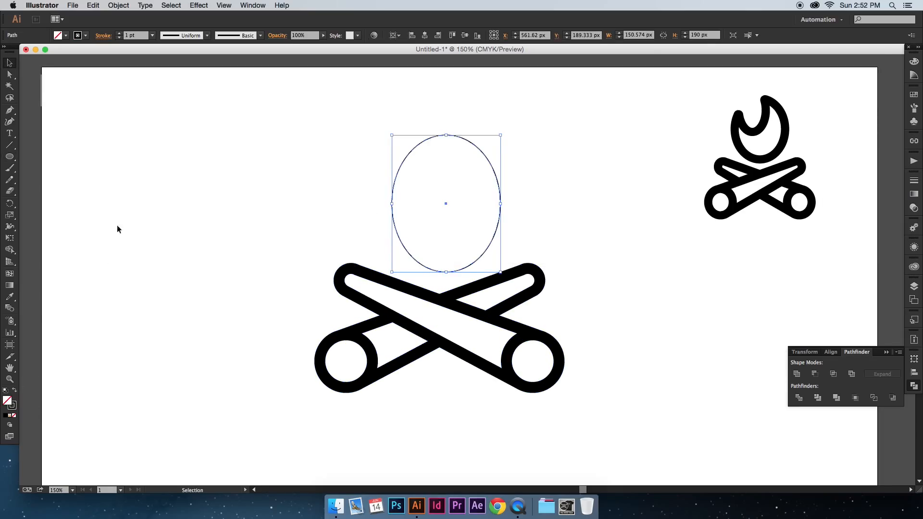
pyautogui.click(119, 33)
pyautogui.click(120, 33)
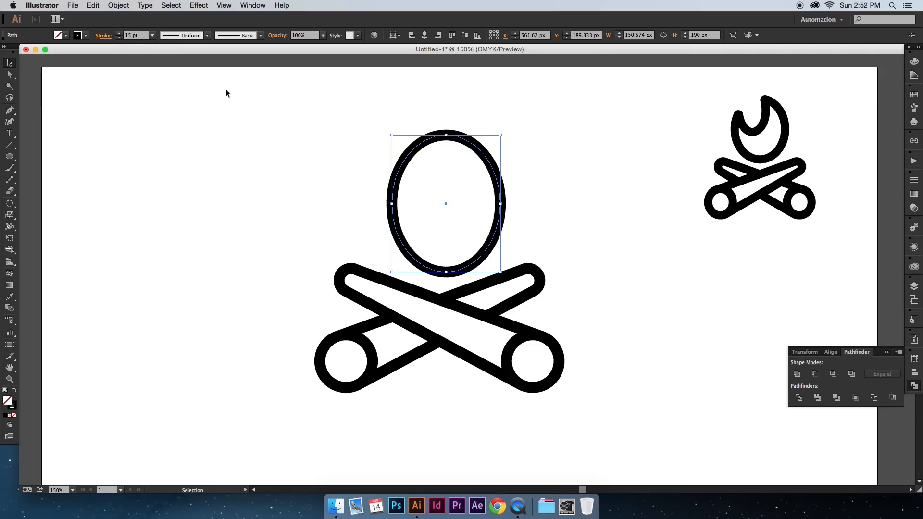
# Step: Center the ellipse and the crossed logs horizontally on the artboard so they line up
pyautogui.hscroll(2, 358, 129)
pyautogui.click(425, 35)
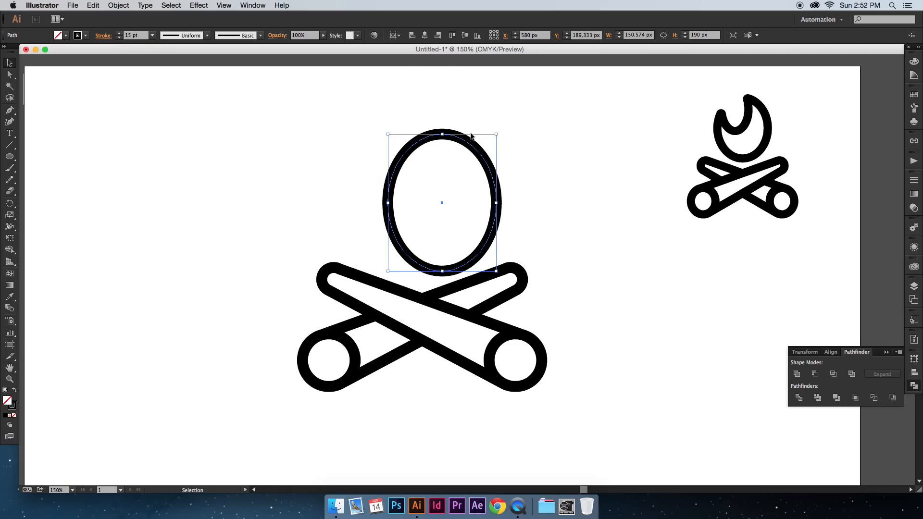
pyautogui.click(446, 323)
pyautogui.click(424, 35)
pyautogui.click(527, 130)
pyautogui.press('space')
pyautogui.moveTo(523, 135); pyautogui.dragTo(506, 134)
# Step: Swap the large ellipse's stroke and fill back so it is solid black without an outline
pyautogui.click(408, 132)
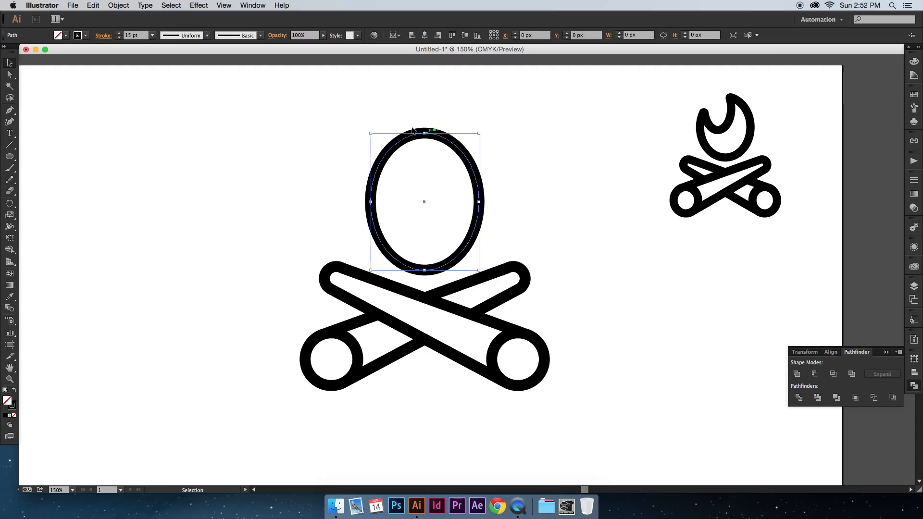
pyautogui.click(16, 393)
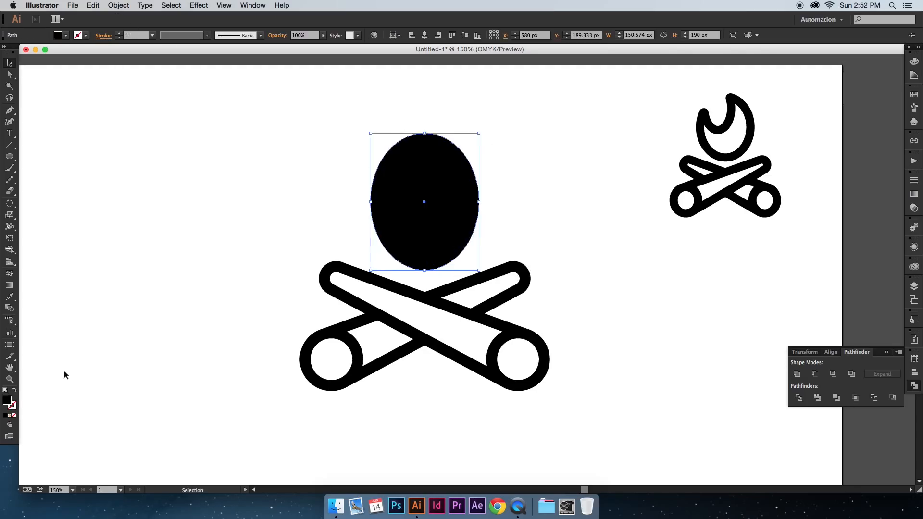
pyautogui.click(161, 264)
# Step: Draw a smaller ellipse about 89 by 126 px over the black ellipse's upper left and fill it white
pyautogui.click(9, 156)
pyautogui.moveTo(355, 107)
pyautogui.mouseDown()
pyautogui.moveTo(425, 182)
pyautogui.moveTo(433, 206)
pyautogui.moveTo(439, 202)
pyautogui.moveTo(418, 198)
pyautogui.mouseUp()
pyautogui.press('v')
pyautogui.moveTo(390, 159); pyautogui.dragTo(406, 163)
pyautogui.click(66, 35)
pyautogui.click(20, 53)
pyautogui.click(295, 148)
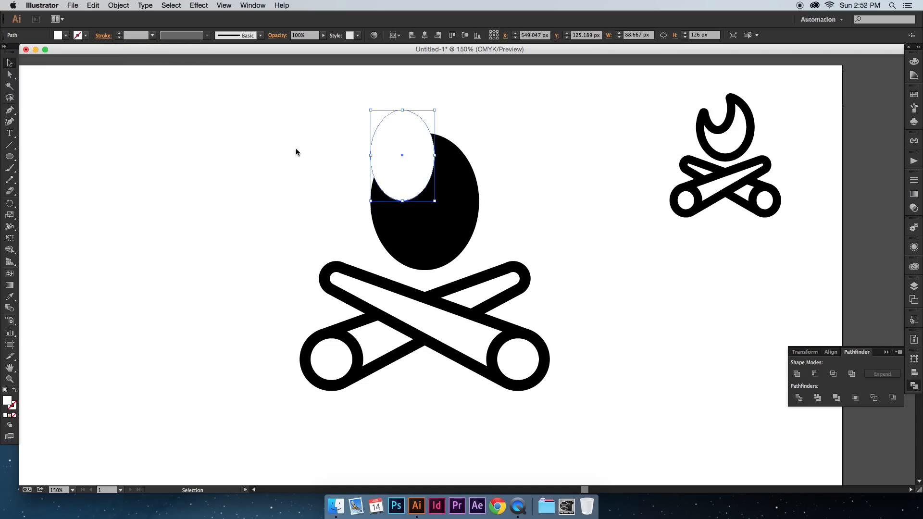
# Step: Shift the white ellipse slightly up and inward and check the resulting flame silhouette against the reference icon
pyautogui.press('space')
pyautogui.moveTo(307, 150); pyautogui.dragTo(291, 152)
pyautogui.moveTo(389, 179); pyautogui.dragTo(389, 178)
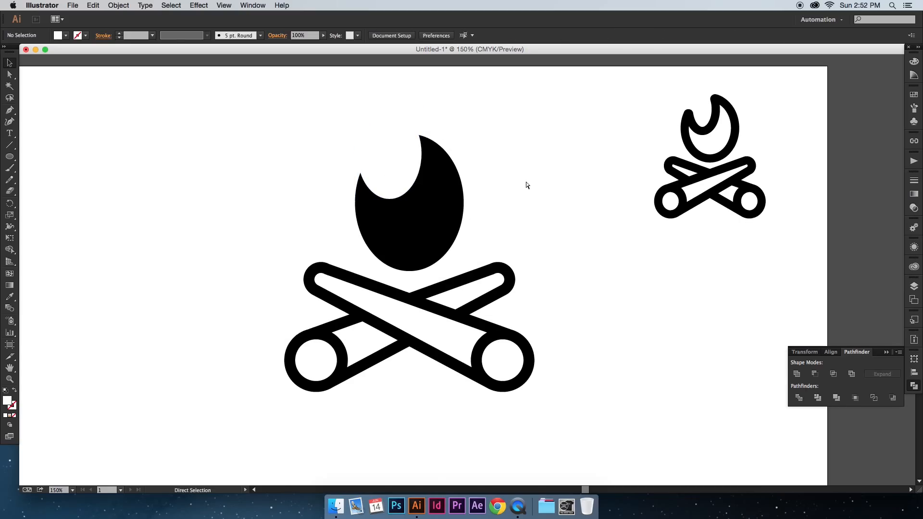
pyautogui.press('super+minus')
pyautogui.press('super+minus')
pyautogui.press('super+minus')
pyautogui.press('super+equal')
pyautogui.press('super+equal')
pyautogui.press('super+equal')
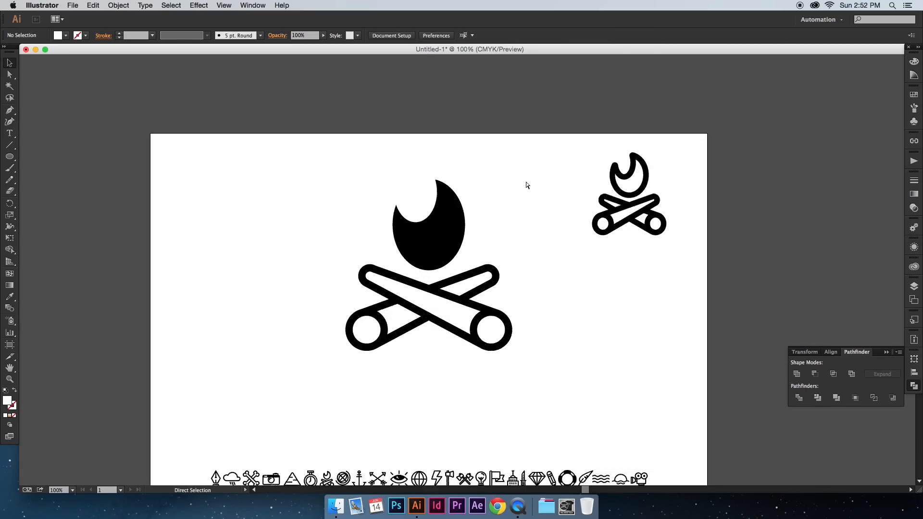
# Step: Narrow the white ellipse and nudge it upward to refine the flame's two tips
pyautogui.press('space')
pyautogui.moveTo(526, 182); pyautogui.dragTo(546, 200)
pyautogui.click(417, 186)
pyautogui.moveTo(380, 168); pyautogui.dragTo(410, 168)
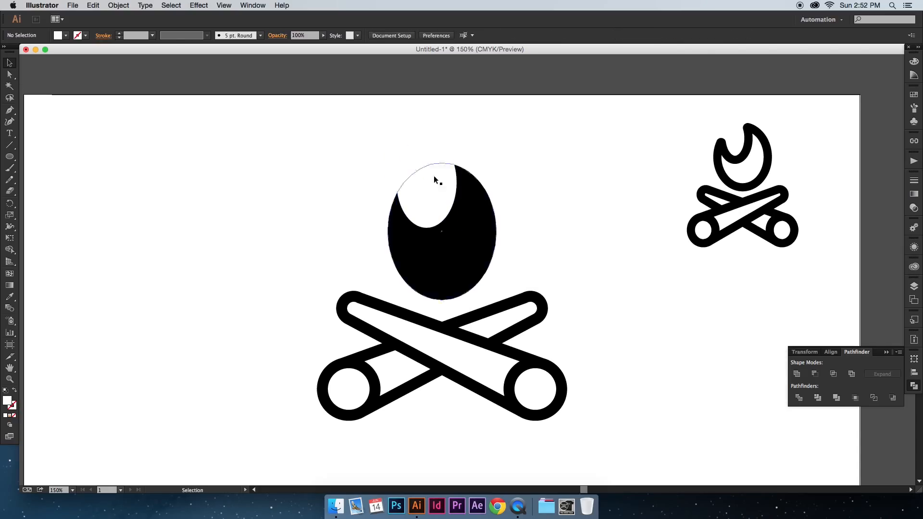
pyautogui.moveTo(434, 180); pyautogui.dragTo(426, 184)
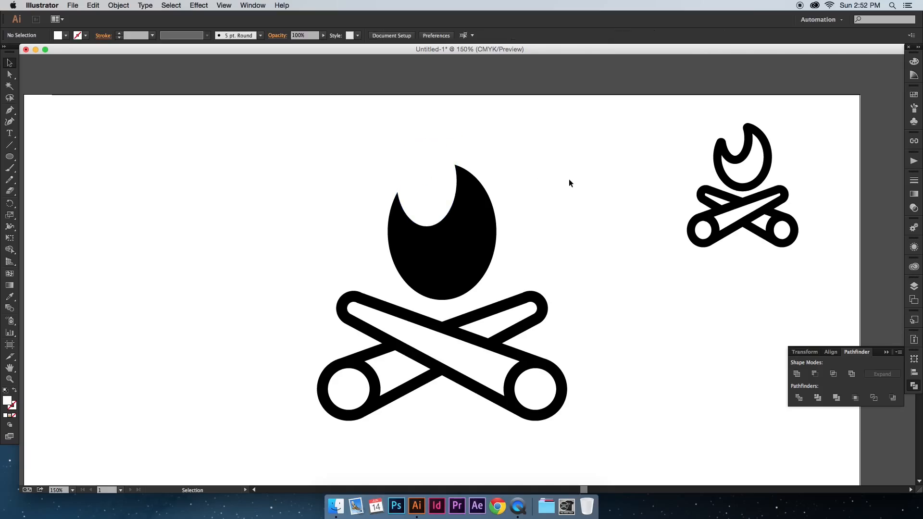
pyautogui.moveTo(566, 182); pyautogui.dragTo(539, 203)
pyautogui.click(432, 203)
pyautogui.press('Up')
pyautogui.press('Up')
pyautogui.press('Up')
# Step: Subtract the white ellipse from the black ellipse with Pathfinder's Minus Front to cut the flame shape
pyautogui.moveTo(331, 198); pyautogui.dragTo(492, 263)
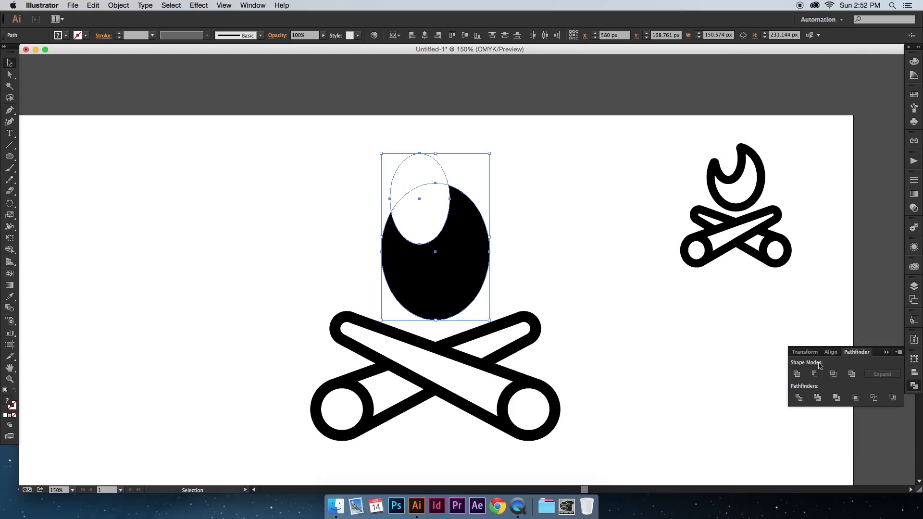
pyautogui.click(816, 375)
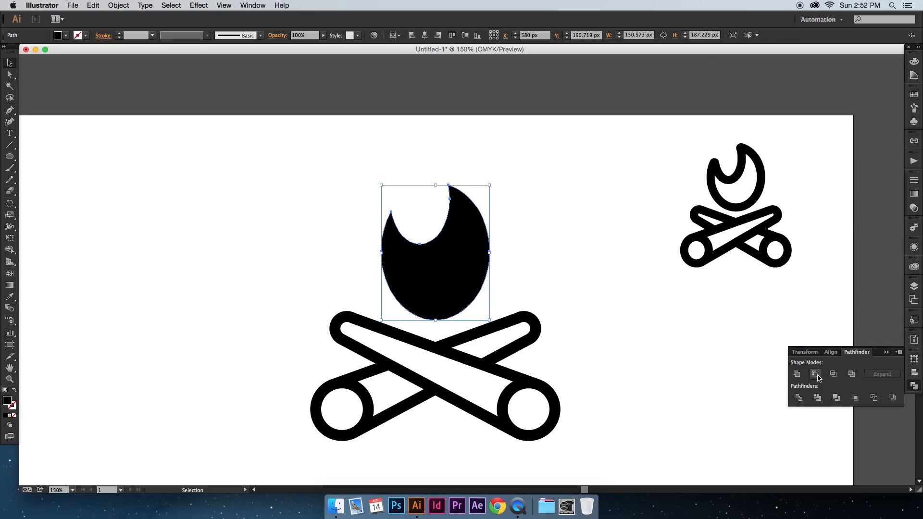
pyautogui.scroll(-2, 526, 256)
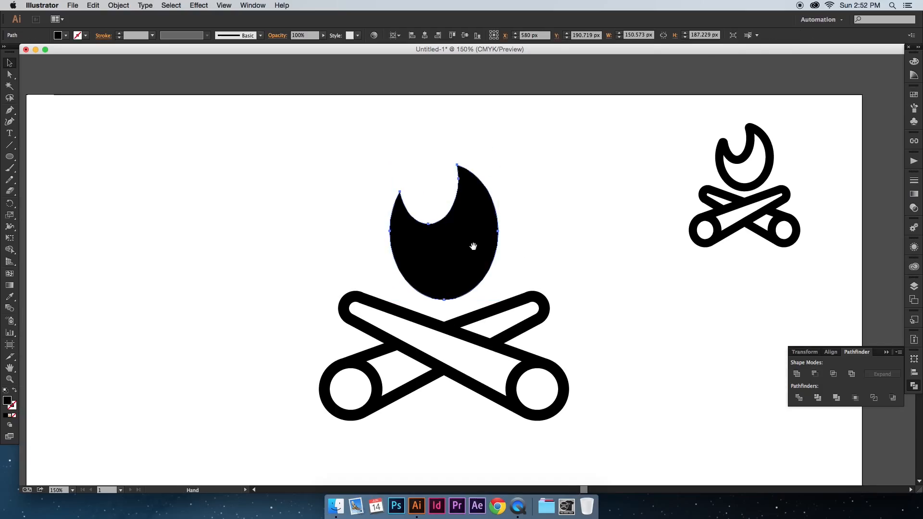
pyautogui.click(561, 247)
pyautogui.scroll(-1, 445, 183)
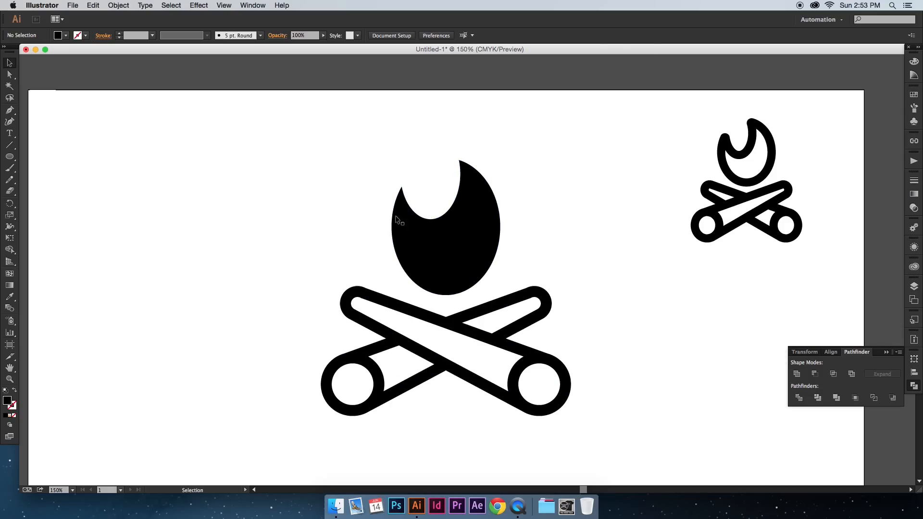
# Step: Turn the flame's fill into an outline and set its stroke weight to 15 pt
pyautogui.click(407, 239)
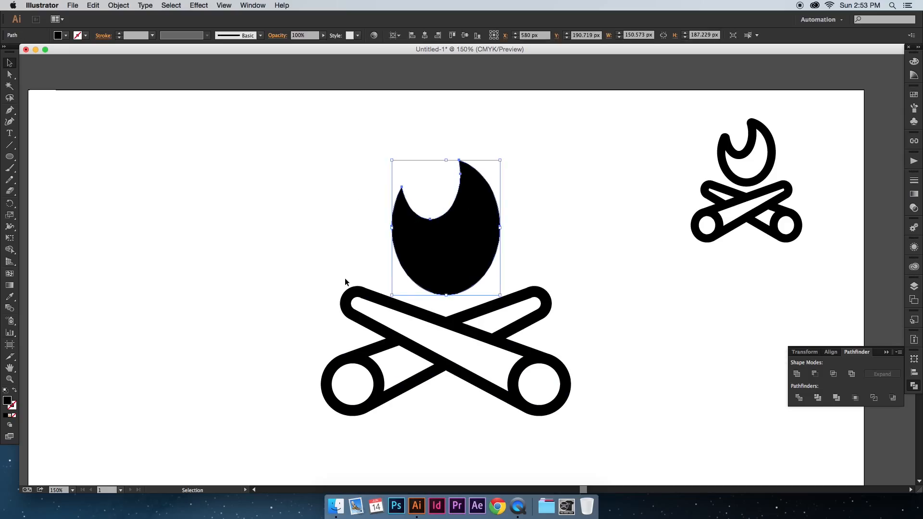
pyautogui.click(14, 392)
pyautogui.click(118, 33)
pyautogui.click(118, 33)
pyautogui.click(118, 33)
# Step: Give the flame's stroke a round join and a round cap
pyautogui.click(104, 36)
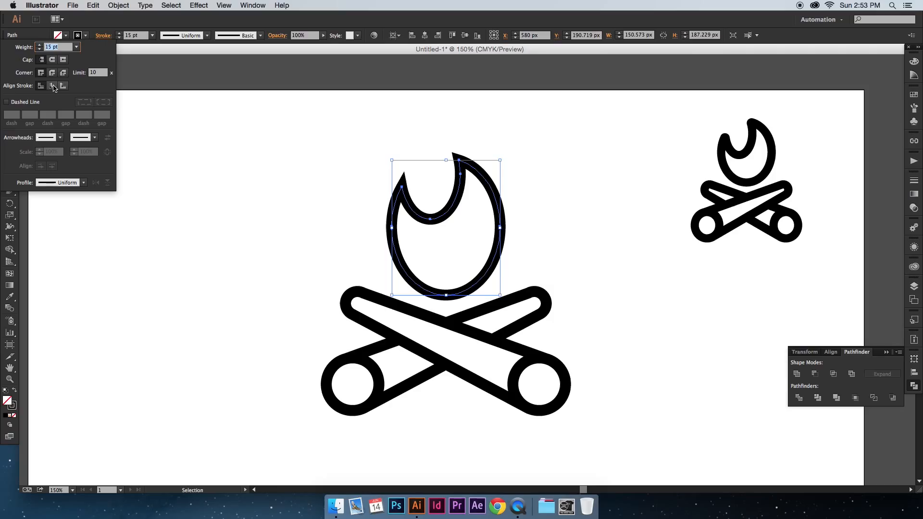
pyautogui.click(51, 73)
pyautogui.click(52, 59)
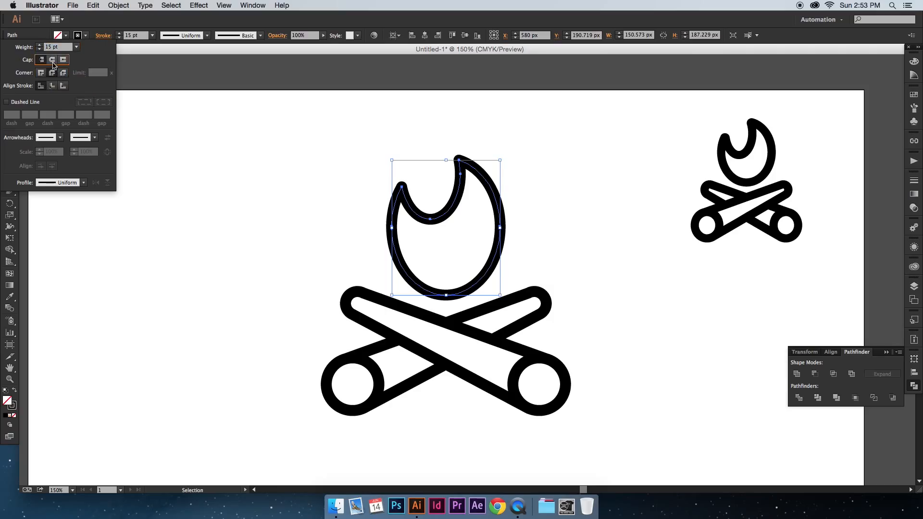
# Step: Turn on a dashed line for the flame's stroke, trying a 4 pt dash and a 25 pt dash
pyautogui.click(99, 36)
pyautogui.click(103, 36)
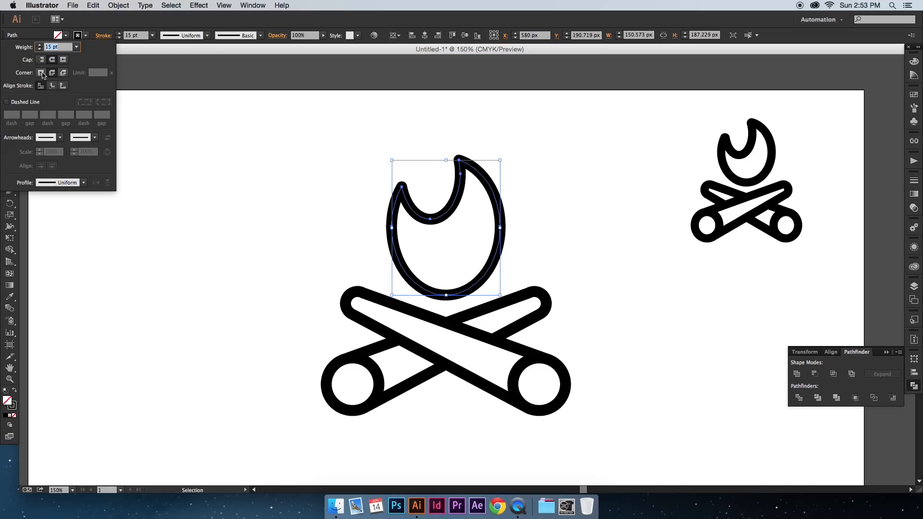
pyautogui.click(12, 103)
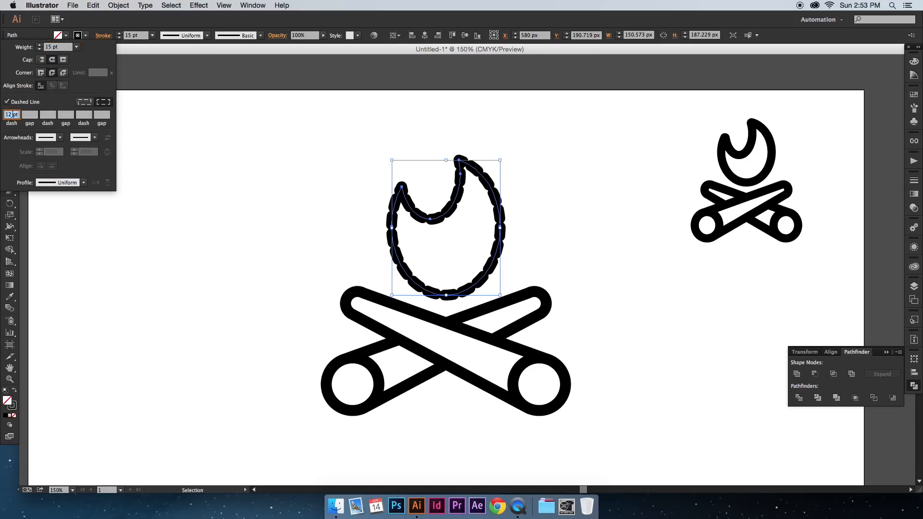
pyautogui.press('Return')
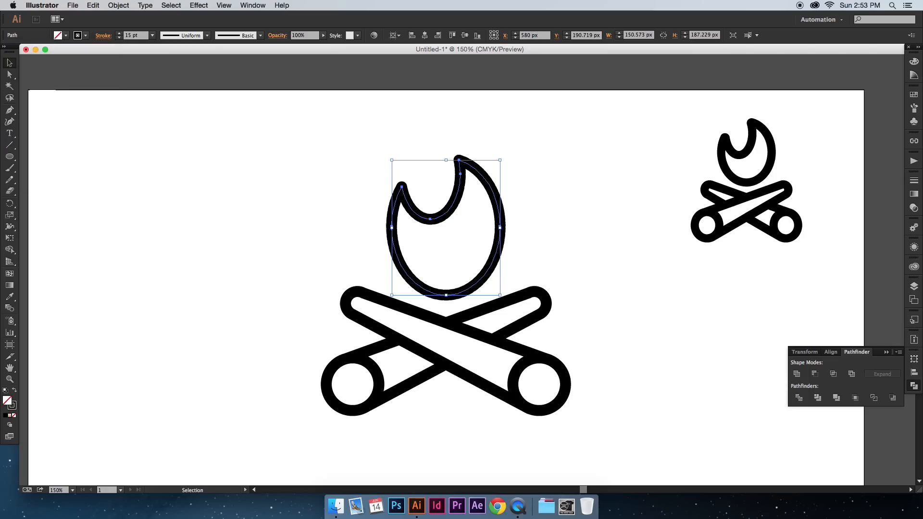
pyautogui.click(95, 37)
pyautogui.click(11, 116)
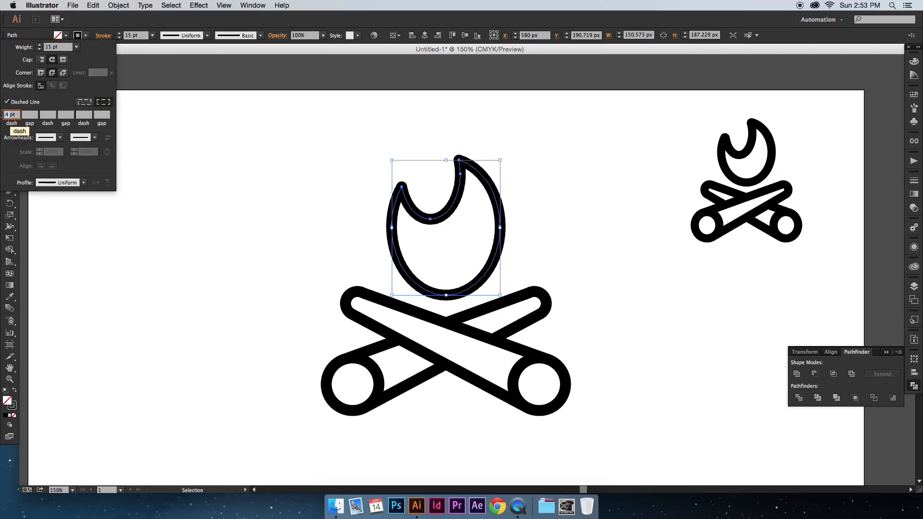
pyautogui.press('Return')
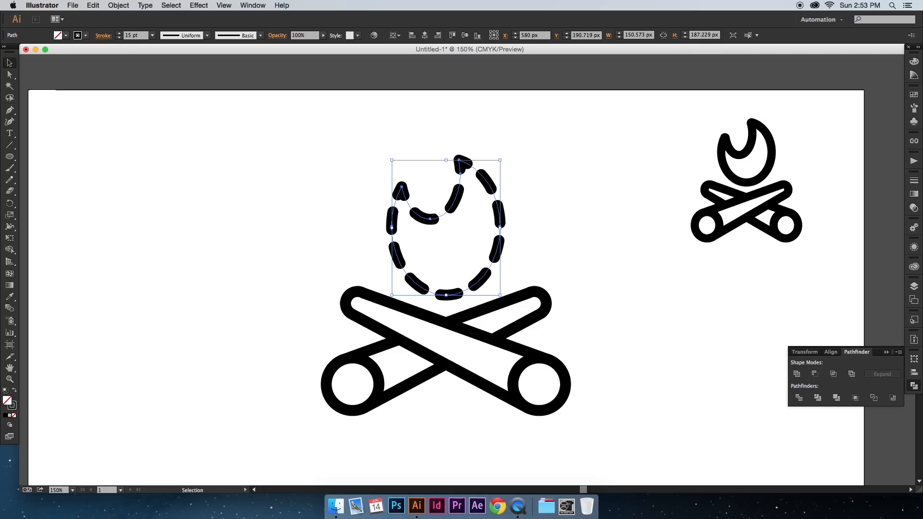
# Step: Try dash gaps of 5 pt and 15 pt on the flame's dashed stroke
pyautogui.click(103, 37)
pyautogui.click(32, 115)
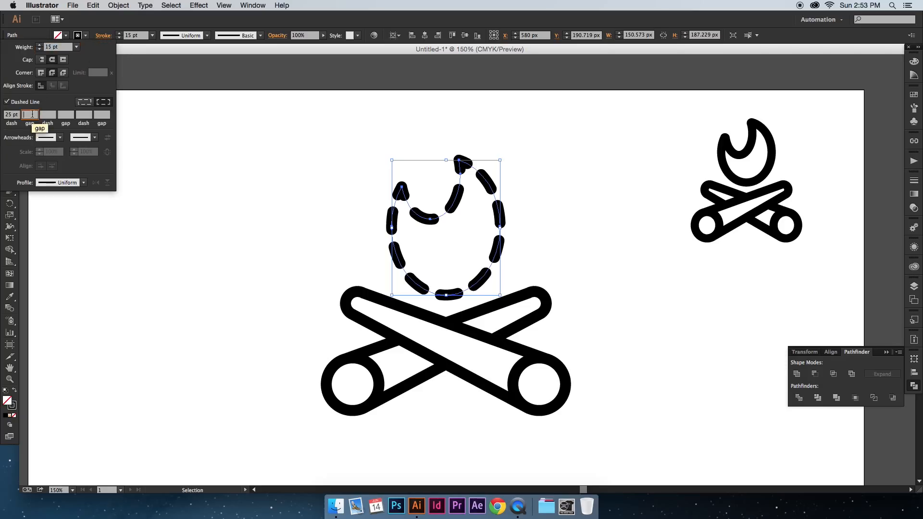
pyautogui.write('5')
pyautogui.press('Return')
pyautogui.click(104, 36)
pyautogui.click(29, 115)
pyautogui.write('1')
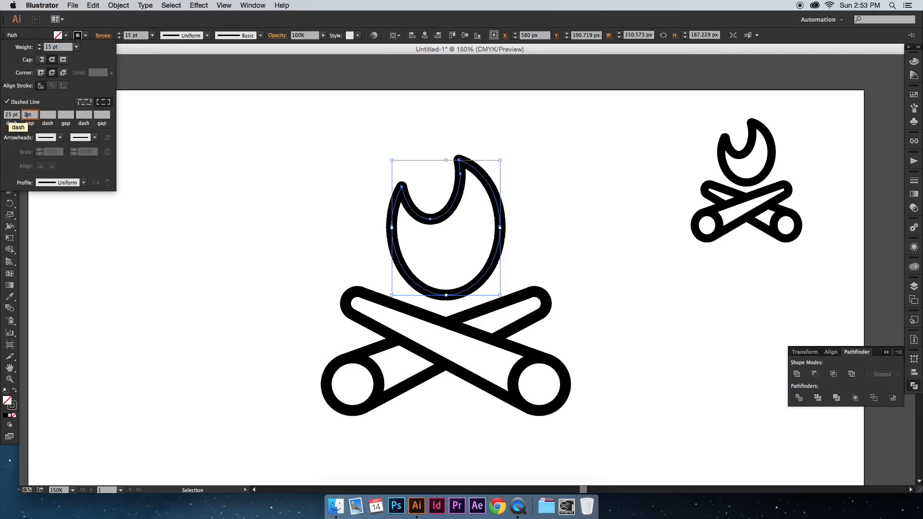
pyautogui.write('5')
pyautogui.press('Return')
# Step: Turn off the flame's dashed line and switch its corners to a bevel join
pyautogui.click(104, 36)
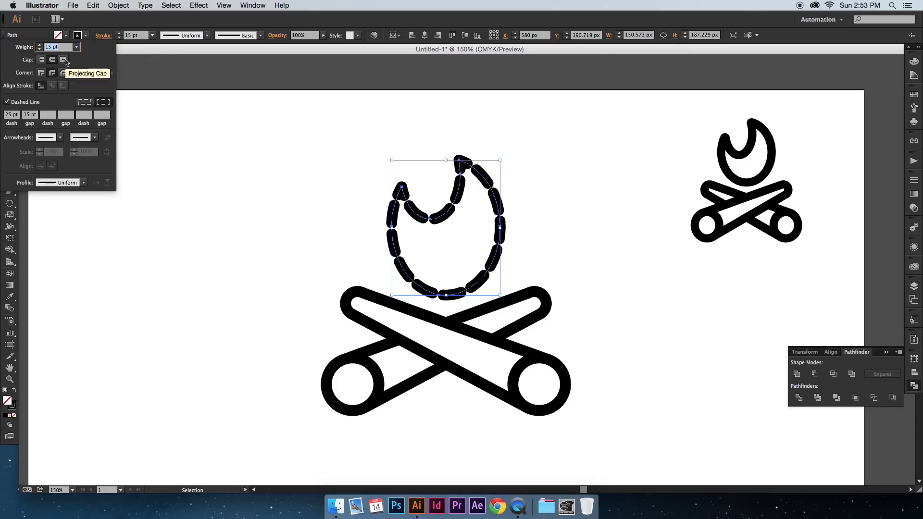
pyautogui.click(13, 100)
pyautogui.click(64, 73)
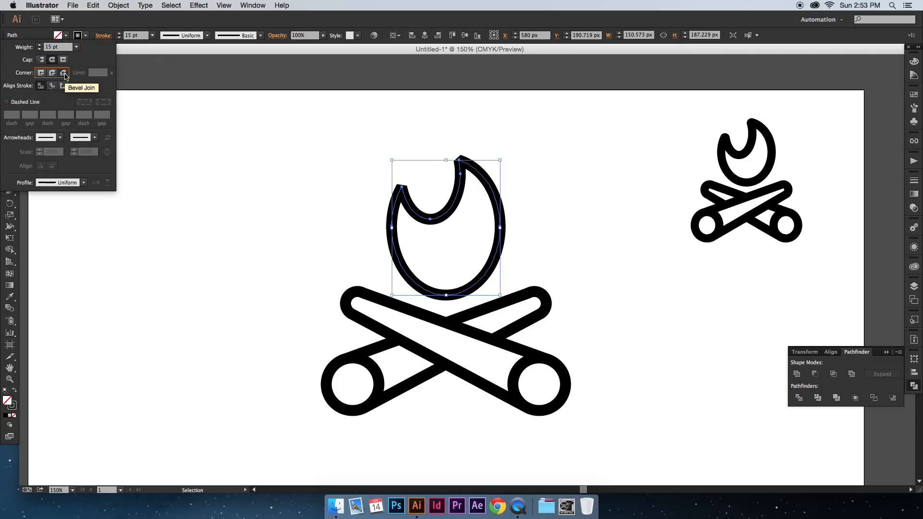
# Step: Try a projecting cap on the flame's stroke, and settle on a round cap with a round join
pyautogui.click(64, 60)
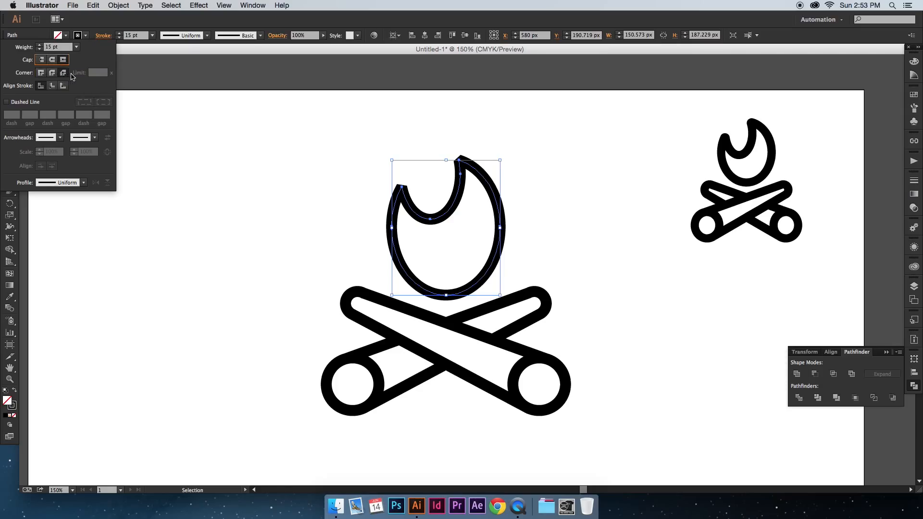
pyautogui.click(53, 60)
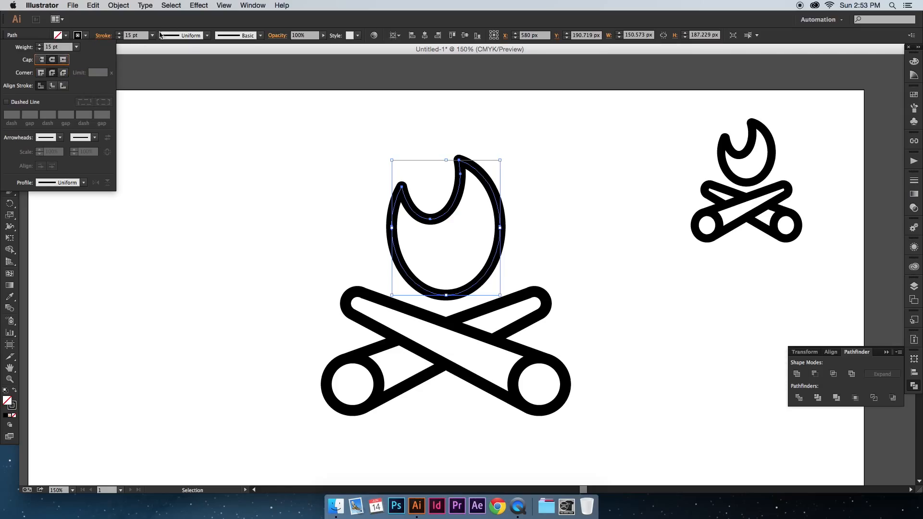
pyautogui.click(165, 26)
pyautogui.click(302, 140)
pyautogui.press('space')
pyautogui.moveTo(338, 144); pyautogui.dragTo(321, 142)
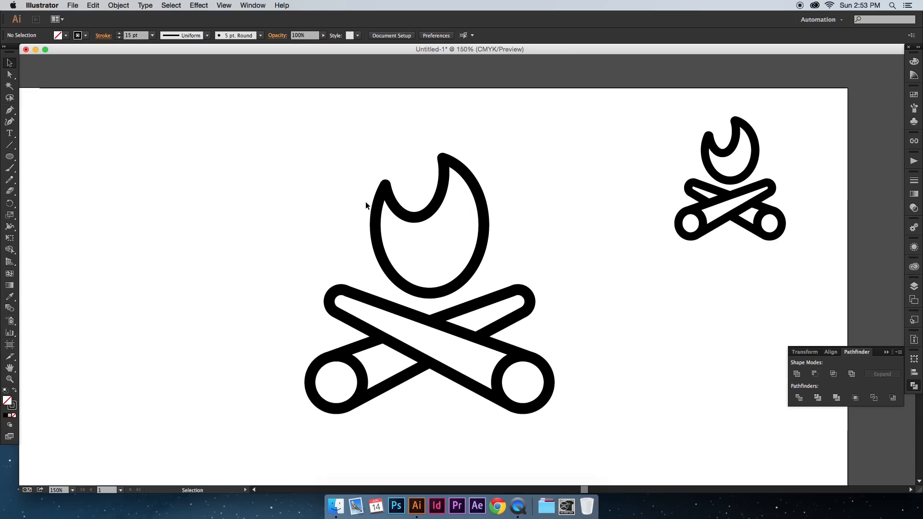
# Step: Select the whole large campfire and expand its strokes into filled shapes
pyautogui.click(373, 202)
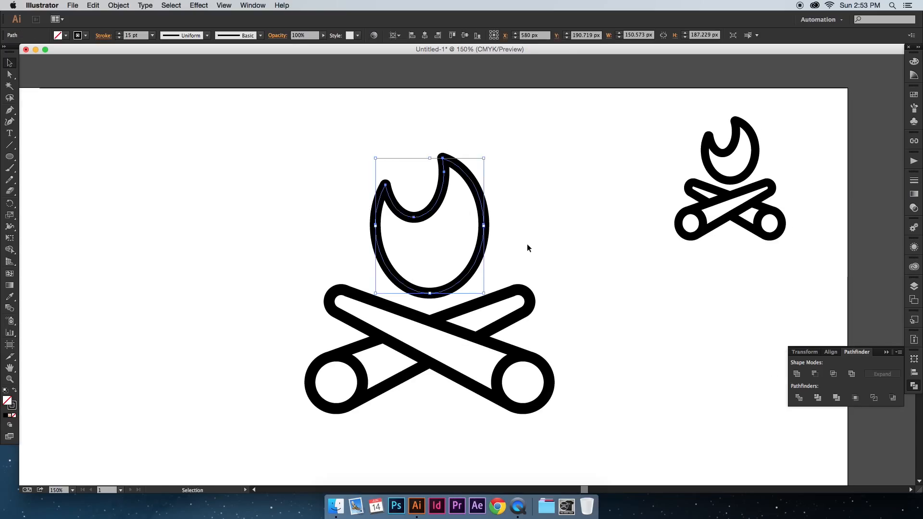
pyautogui.press('super+minus')
pyautogui.press('super+minus')
pyautogui.press('super+minus')
pyautogui.press('super+equal')
pyautogui.press('super+equal')
pyautogui.click(527, 243)
pyautogui.press('space')
pyautogui.moveTo(527, 243); pyautogui.dragTo(528, 237)
pyautogui.moveTo(531, 355); pyautogui.dragTo(405, 195)
pyautogui.click(119, 6)
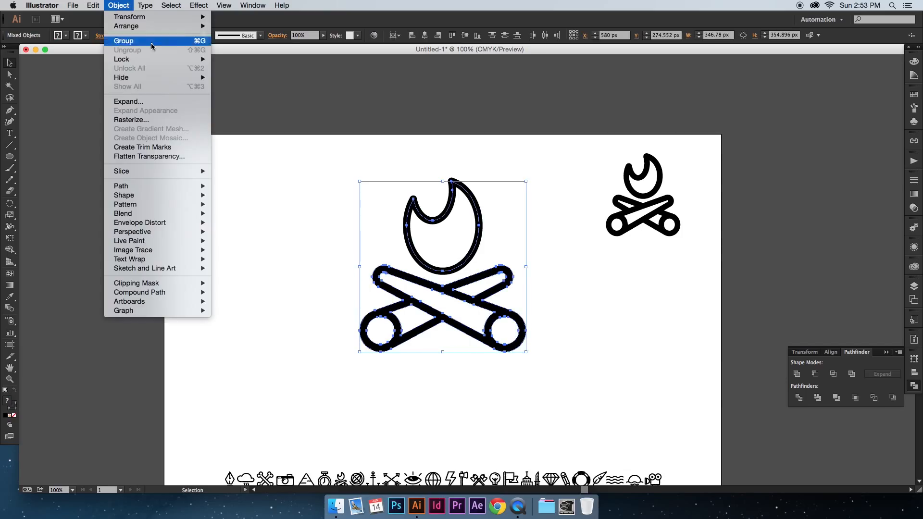
pyautogui.click(146, 101)
pyautogui.click(487, 319)
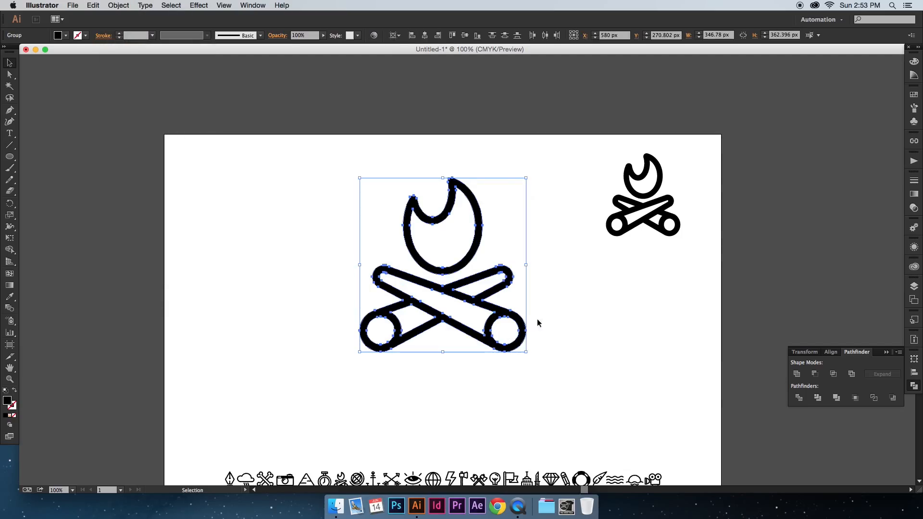
# Step: Nudge the flame of the large campfire slightly down toward the crossed logs
pyautogui.click(591, 324)
pyautogui.scroll(-1, 526, 264)
pyautogui.click(478, 251)
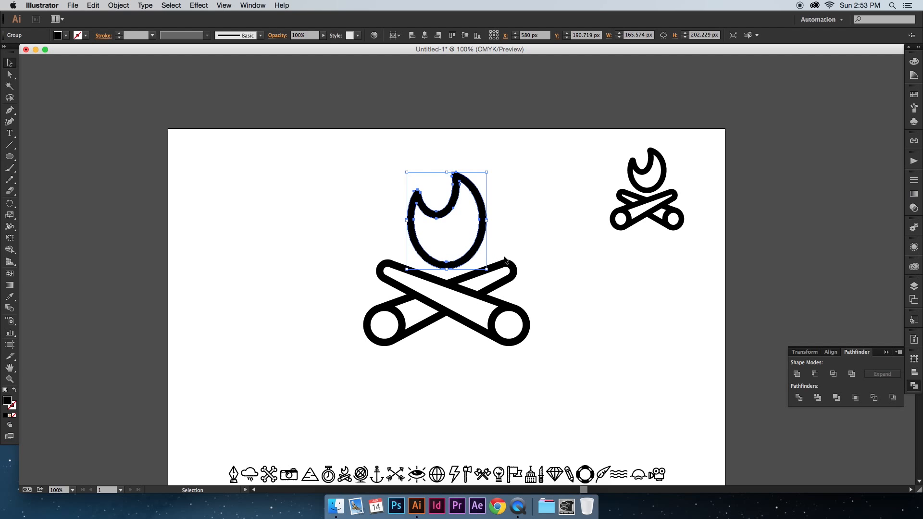
pyautogui.press('Down')
pyautogui.press('Down')
pyautogui.press('Down')
pyautogui.press('Down')
pyautogui.click(545, 253)
# Step: Select the flame and logs together and scale the campfire down proportionally to about 205 px wide
pyautogui.scroll(-1, 545, 254)
pyautogui.moveTo(542, 335); pyautogui.dragTo(433, 242)
pyautogui.moveTo(531, 341); pyautogui.dragTo(462, 281)
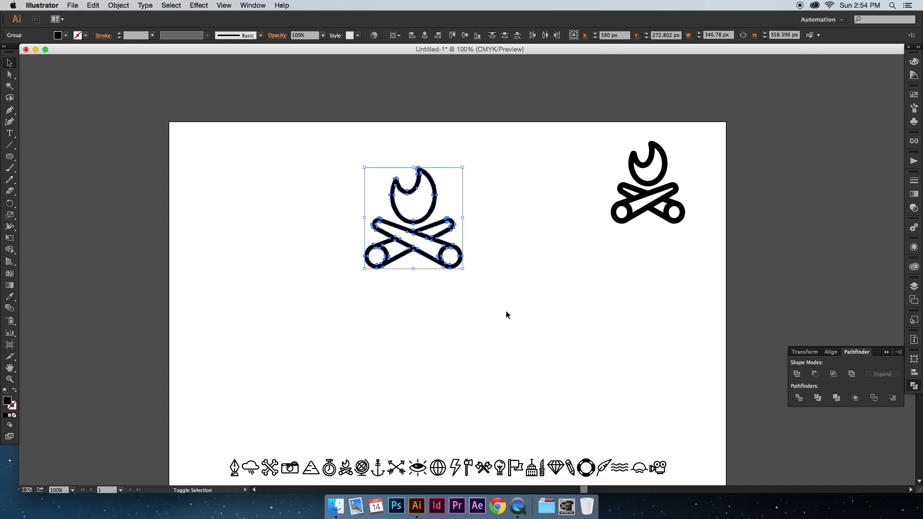
pyautogui.click(509, 315)
pyautogui.scroll(1, 511, 317)
pyautogui.moveTo(354, 189); pyautogui.dragTo(476, 311)
pyautogui.click(530, 321)
pyautogui.scroll(1, 530, 322)
pyautogui.press('super+equal')
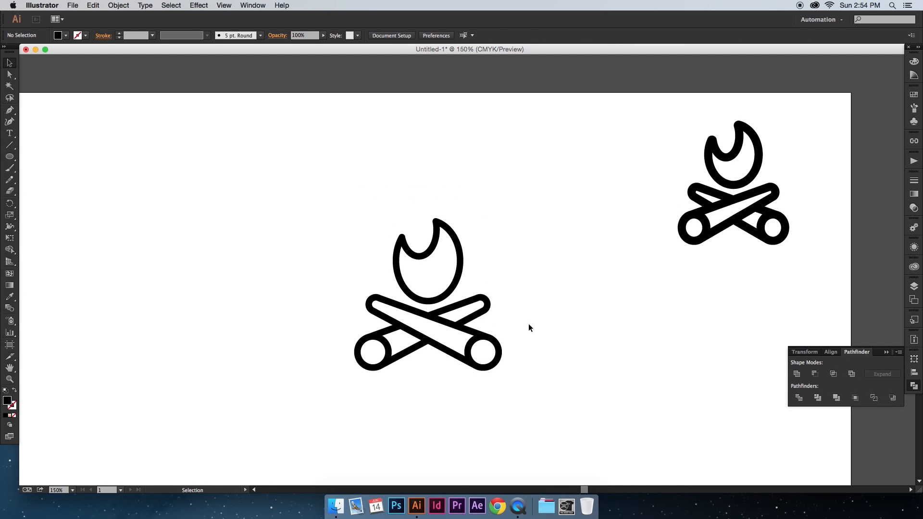
pyautogui.moveTo(446, 287); pyautogui.dragTo(448, 285)
pyautogui.click(493, 285)
pyautogui.press('super+z')
# Step: Add a 5 pt stroke with round corners and a round cap to the whole scaled campfire
pyautogui.click(564, 300)
pyautogui.moveTo(509, 377); pyautogui.dragTo(382, 260)
pyautogui.click(118, 33)
pyautogui.click(119, 33)
pyautogui.click(119, 33)
pyautogui.click(101, 37)
pyautogui.click(53, 73)
pyautogui.click(53, 60)
pyautogui.click(306, 125)
pyautogui.press('space')
pyautogui.moveTo(313, 132); pyautogui.dragTo(313, 129)
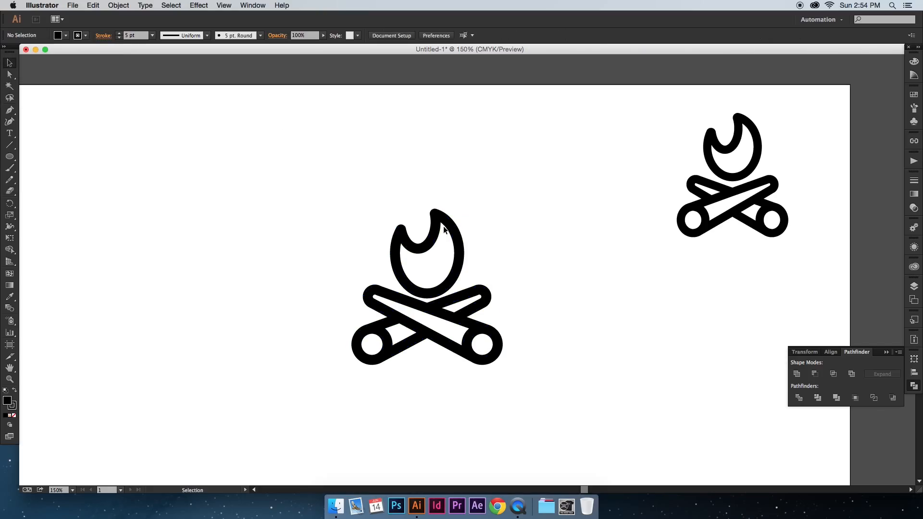
# Step: Nudge the thickened flame slightly up to widen its gap above the logs
pyautogui.click(440, 220)
pyautogui.press('Up')
pyautogui.press('Up')
pyautogui.press('Up')
pyautogui.click(508, 222)
pyautogui.press('space')
pyautogui.moveTo(520, 231); pyautogui.dragTo(519, 224)
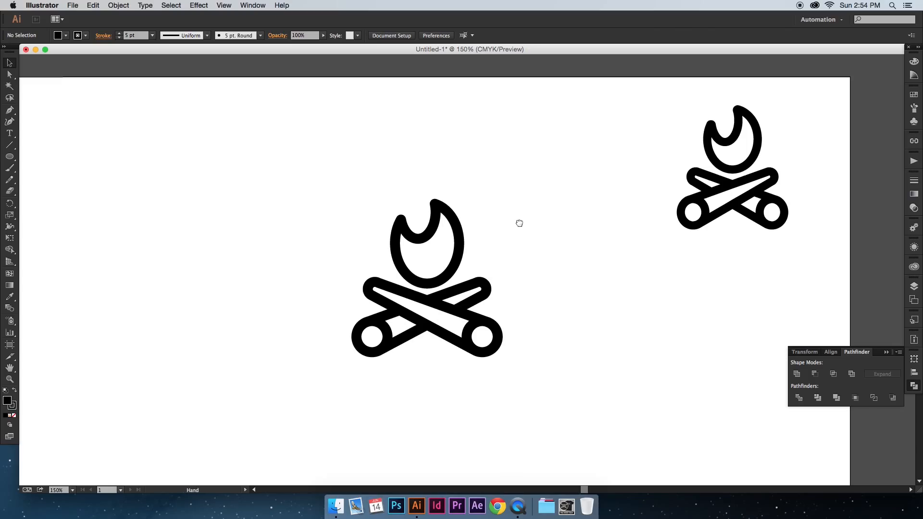
# Step: Expand the whole campfire's fill and stroke and unite the resulting shapes
pyautogui.press('super+minus')
pyautogui.press('super+minus')
pyautogui.press('super+minus')
pyautogui.press('super+equal')
pyautogui.press('super+equal')
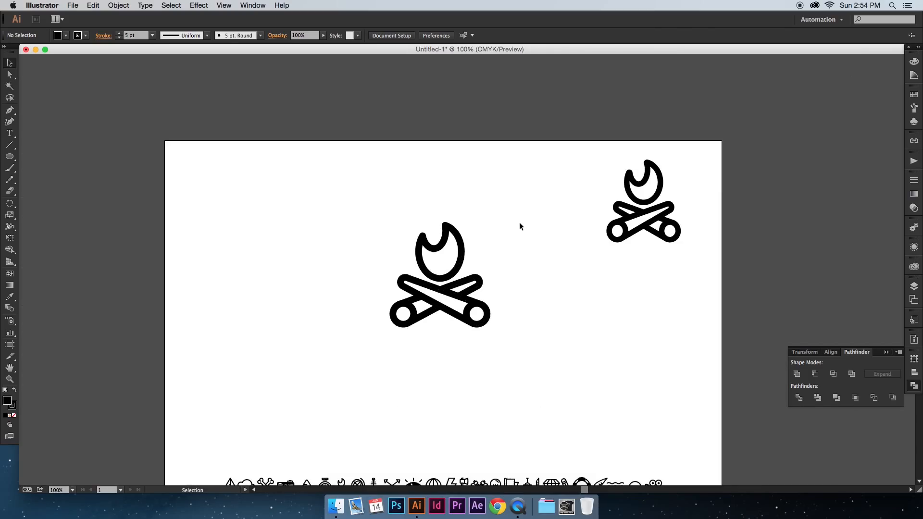
pyautogui.press('super+equal')
pyautogui.moveTo(331, 179); pyautogui.dragTo(514, 371)
pyautogui.click(119, 6)
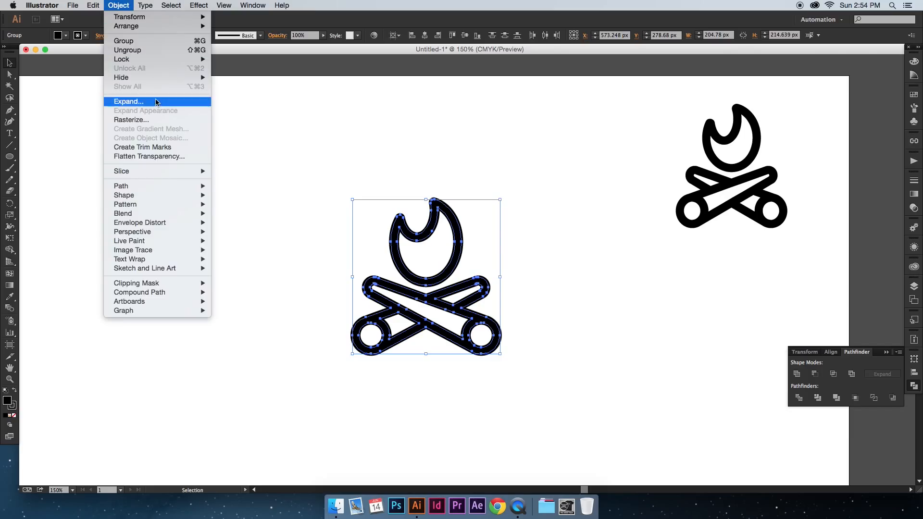
pyautogui.click(159, 102)
pyautogui.click(505, 318)
pyautogui.click(748, 361)
# Step: Ungroup the expanded campfire and move the flame up, away from the logs
pyautogui.moveTo(609, 317); pyautogui.dragTo(611, 304)
pyautogui.click(459, 252)
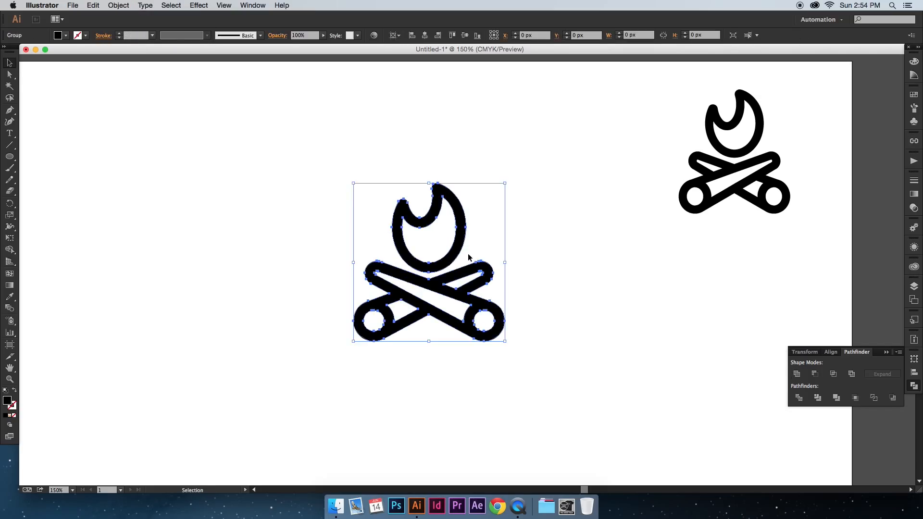
pyautogui.press('super+shift+g')
pyautogui.click(503, 257)
pyautogui.moveTo(466, 245); pyautogui.dragTo(469, 219)
pyautogui.click(228, 218)
# Step: Fill the outline of the crossed logs with the dark brown swatch
pyautogui.click(10, 157)
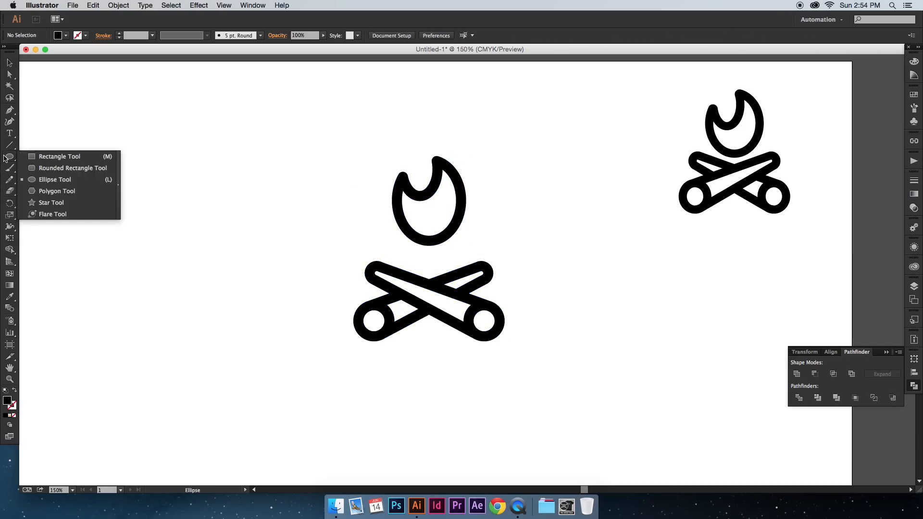
pyautogui.press('v')
pyautogui.click(424, 286)
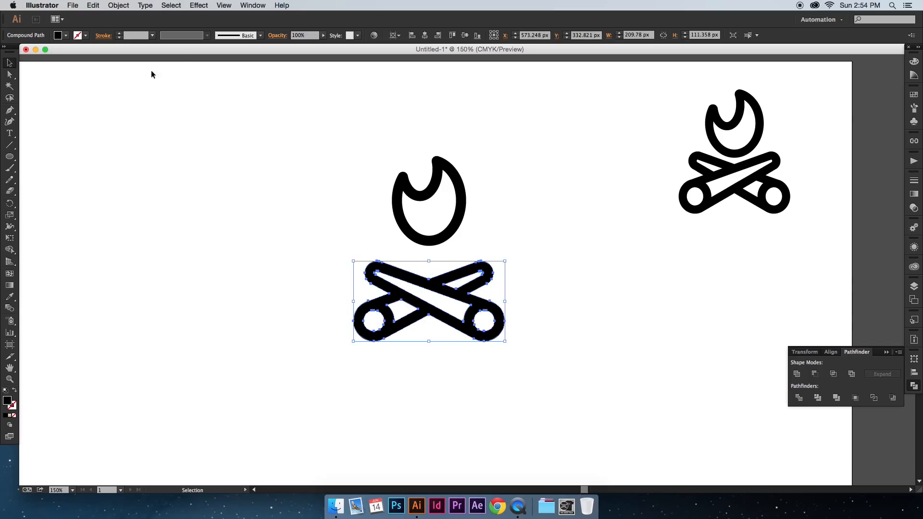
pyautogui.click(67, 36)
pyautogui.click(94, 65)
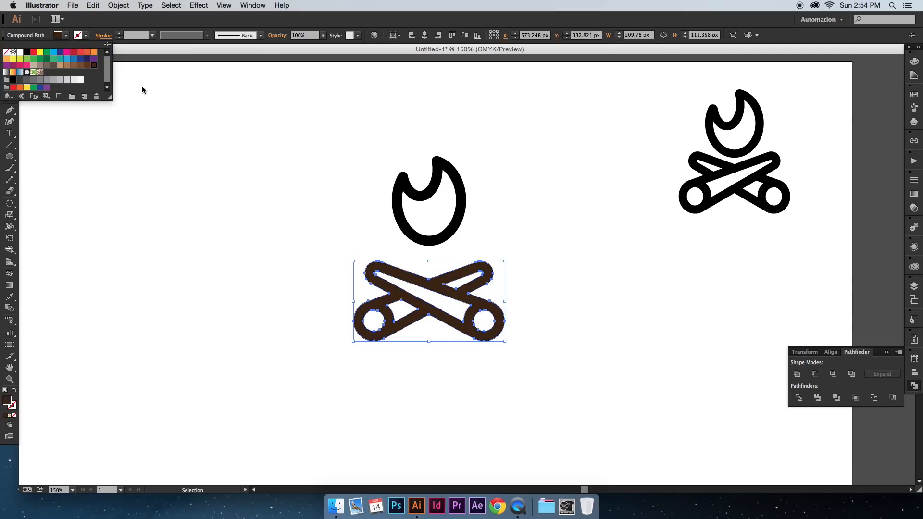
pyautogui.click(265, 186)
pyautogui.click(264, 186)
# Step: Fill the flame's outline with the orange swatch and darken it to the brown #9E5B12
pyautogui.click(395, 215)
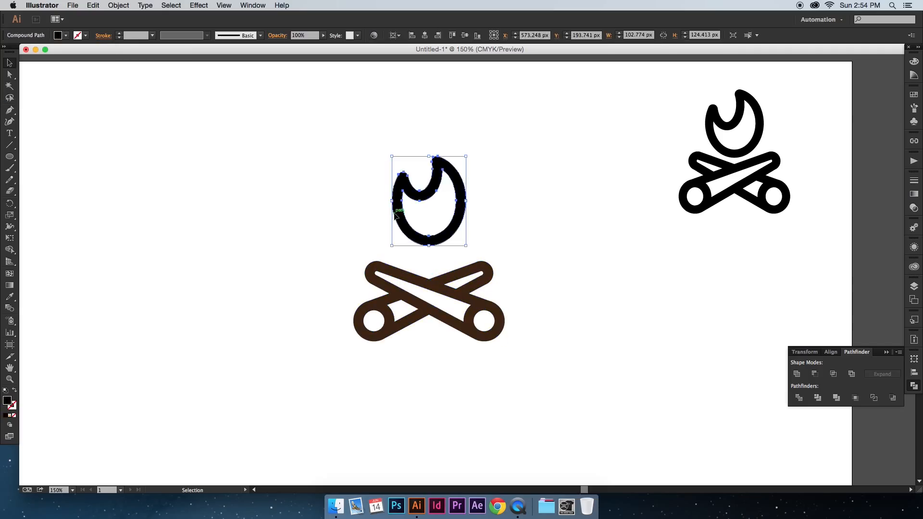
pyautogui.click(66, 35)
pyautogui.click(94, 51)
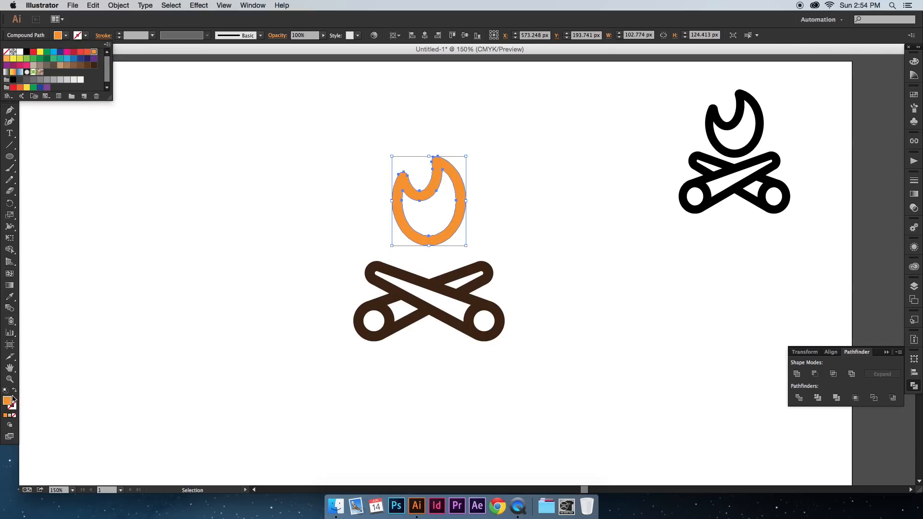
pyautogui.doubleClick(7, 401)
pyautogui.click(443, 239)
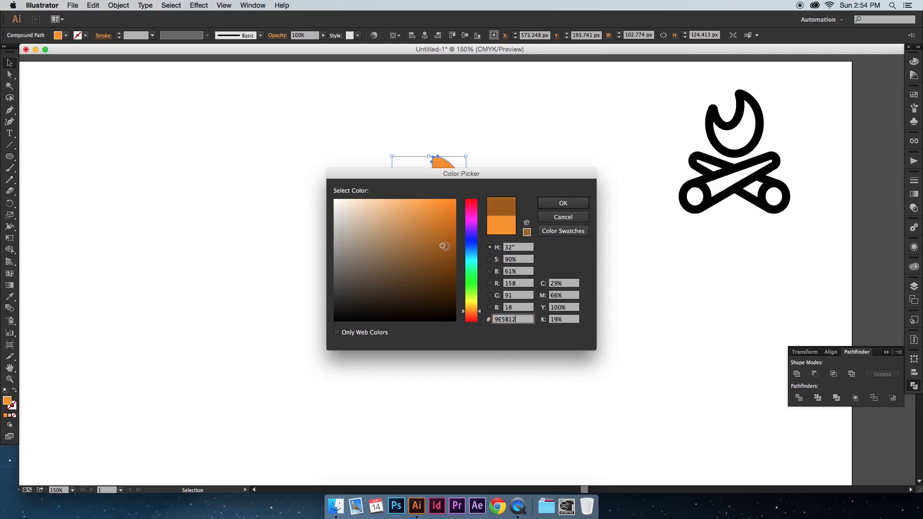
pyautogui.click(545, 203)
pyautogui.click(519, 220)
# Step: Draw a rectangle about 179 by 159 px over the flame and send it to the back
pyautogui.press('m')
pyautogui.moveTo(354, 136); pyautogui.dragTo(483, 250)
pyautogui.press('v')
pyautogui.click(118, 6)
pyautogui.moveTo(159, 26)
pyautogui.click(282, 54)
# Step: Fill the rectangle behind the flame with the orange swatch
pyautogui.click(66, 35)
pyautogui.click(94, 52)
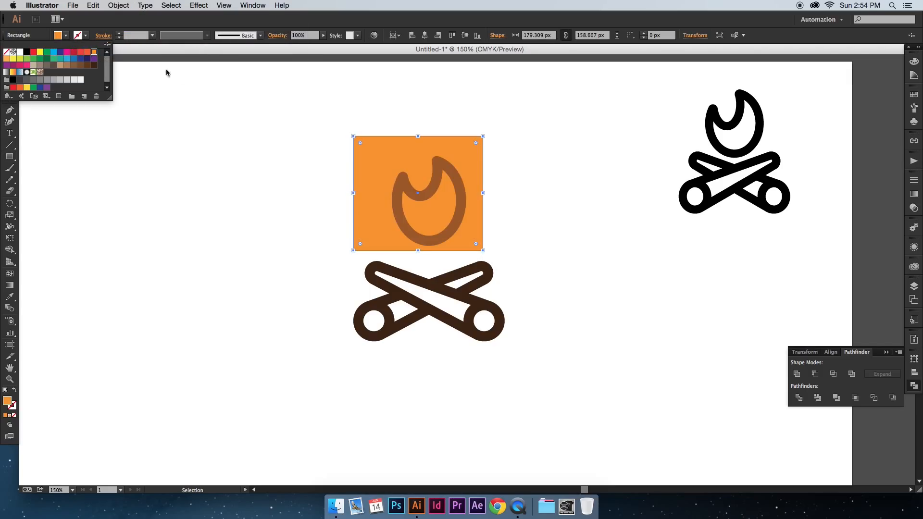
pyautogui.click(317, 98)
pyautogui.click(380, 112)
# Step: Select the rectangle and flame outline and remove the orange area outside the flame with Shape Builder
pyautogui.hscroll(1, 376, 112)
pyautogui.scroll(-1, 375, 112)
pyautogui.moveTo(297, 114); pyautogui.dragTo(482, 223)
pyautogui.click(9, 251)
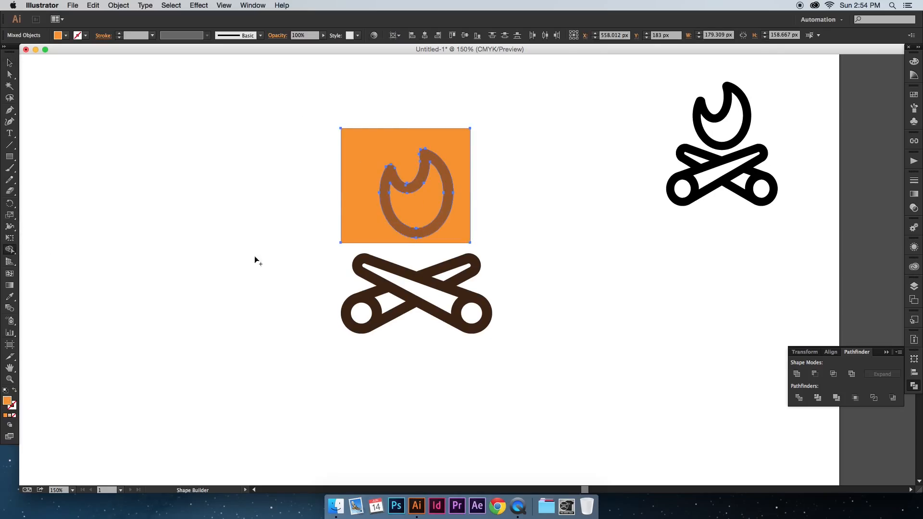
pyautogui.keyDown('alt'); pyautogui.click(358, 223); pyautogui.keyUp('alt')
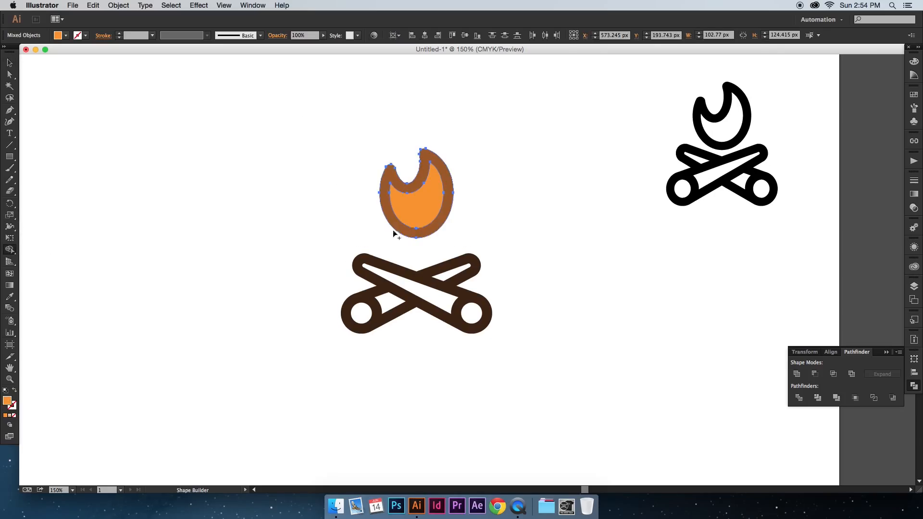
pyautogui.press('v')
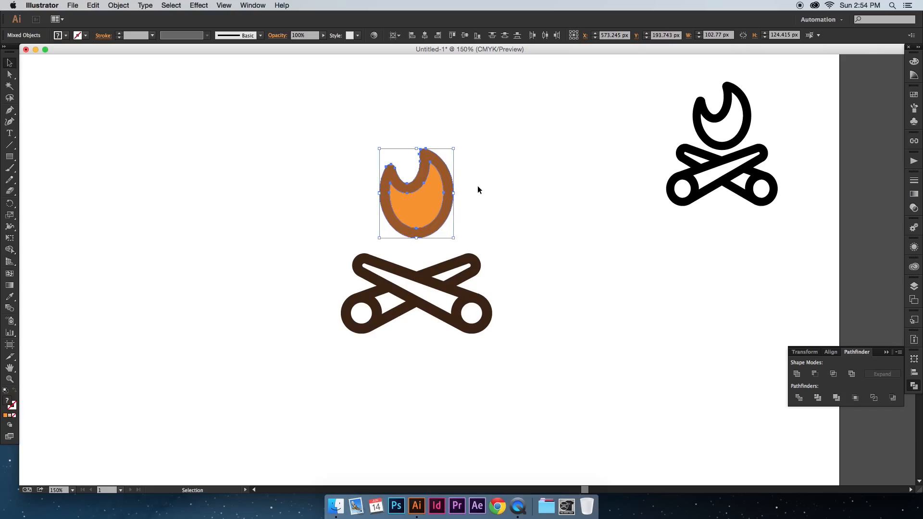
pyautogui.click(474, 193)
# Step: Move the flame's outline and orange interior down to the top of the logs
pyautogui.scroll(-1, 473, 195)
pyautogui.moveTo(428, 189); pyautogui.dragTo(431, 209)
pyautogui.press('super+8')
# Step: Apply the interior's orange to the flame's outline with the Eyedropper and darken it to #CE7819
pyautogui.press('i')
pyautogui.click(438, 206)
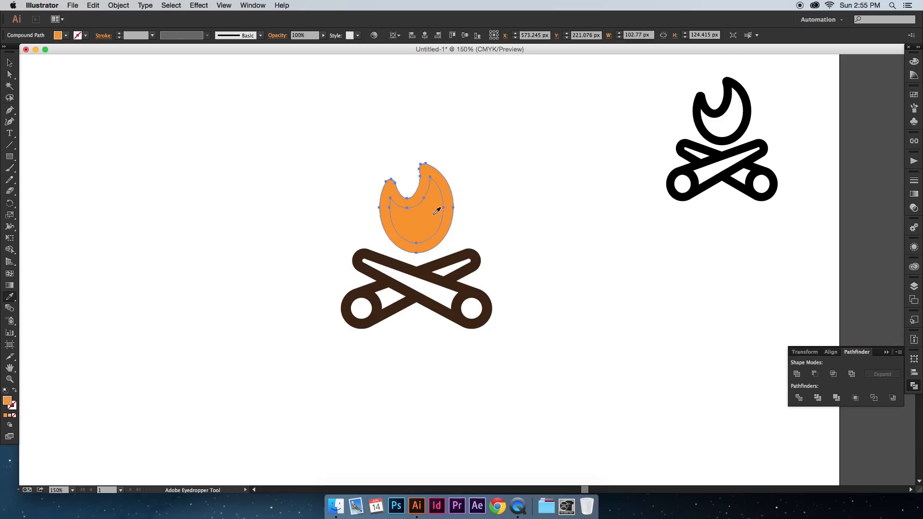
pyautogui.doubleClick(7, 402)
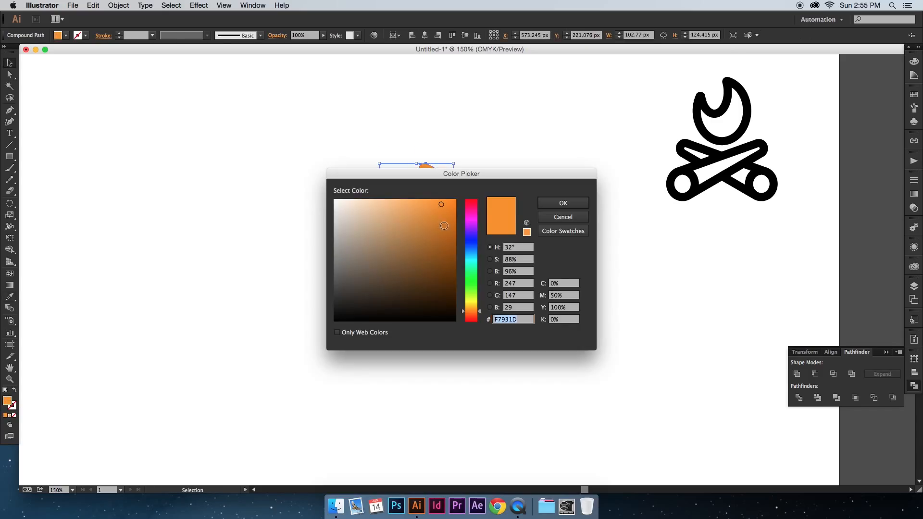
pyautogui.click(443, 231)
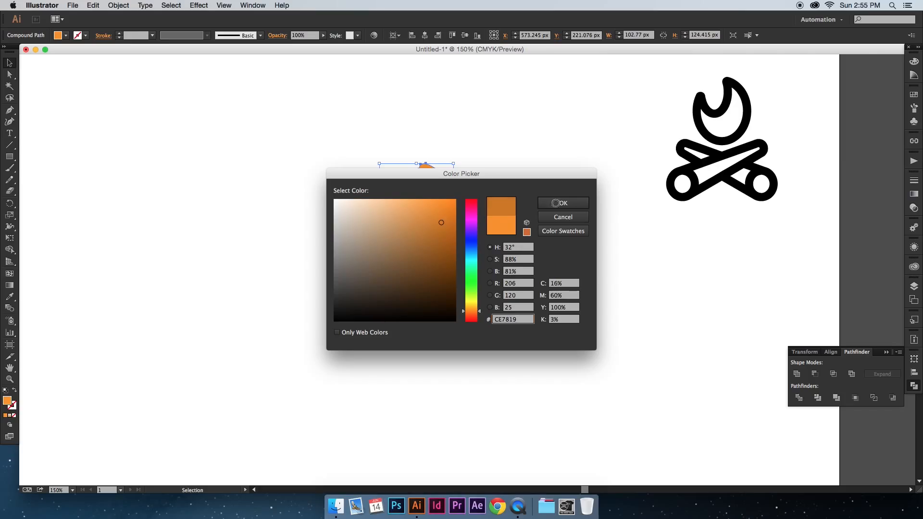
pyautogui.click(546, 205)
pyautogui.click(515, 210)
# Step: Draw a rectangle about 222 by 112 px over the logs and fill it with a medium brown swatch
pyautogui.scroll(-1, 515, 208)
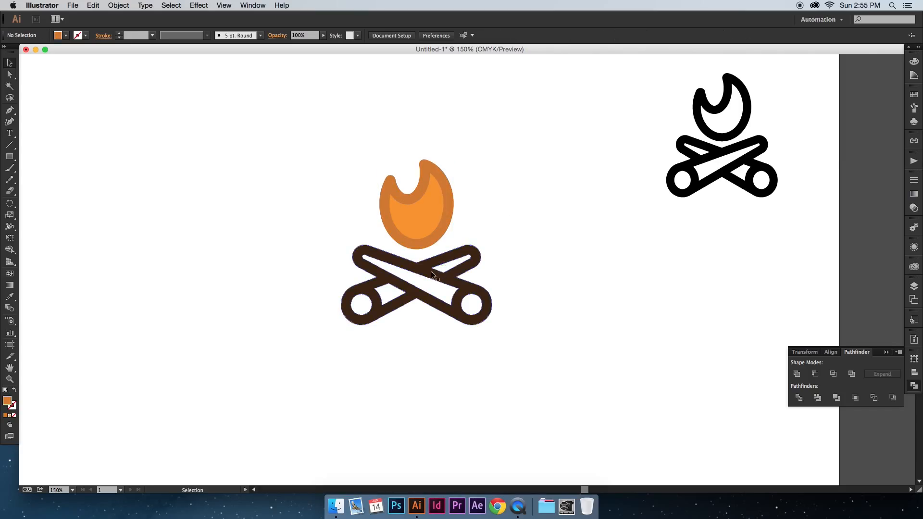
pyautogui.click(10, 159)
pyautogui.moveTo(338, 249); pyautogui.dragTo(497, 329)
pyautogui.press('v')
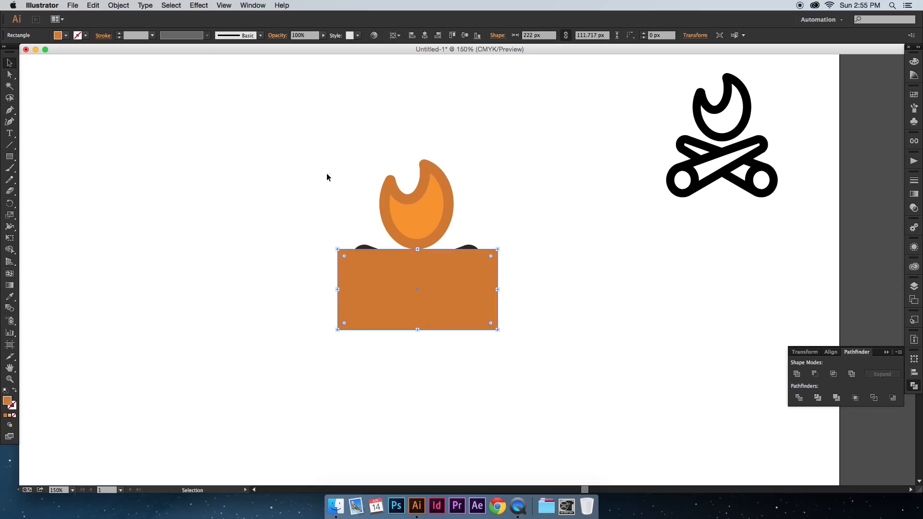
pyautogui.click(65, 35)
pyautogui.click(80, 65)
# Step: Send the medium brown rectangle to the back, behind the log outlines
pyautogui.click(119, 5)
pyautogui.click(118, 6)
pyautogui.click(118, 5)
pyautogui.moveTo(147, 27)
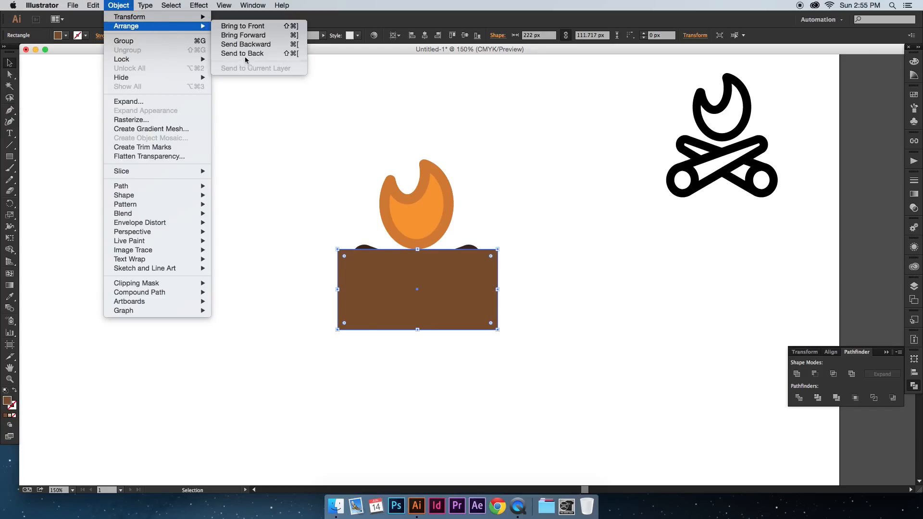
pyautogui.click(246, 58)
# Step: Select the brown rectangle and log outlines and remove the brown areas outside the logs with Shape Builder
pyautogui.click(449, 288)
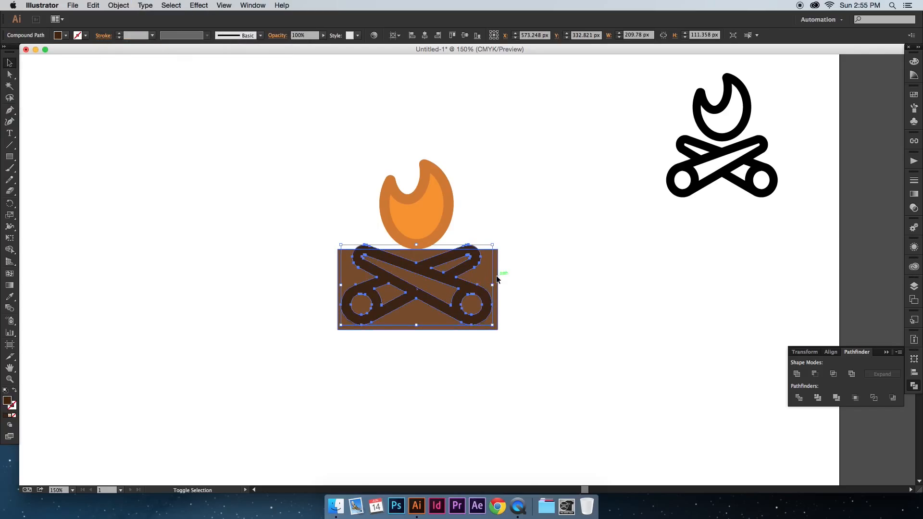
pyautogui.keyDown('shift'); pyautogui.click(497, 280); pyautogui.keyUp('shift')
pyautogui.click(12, 256)
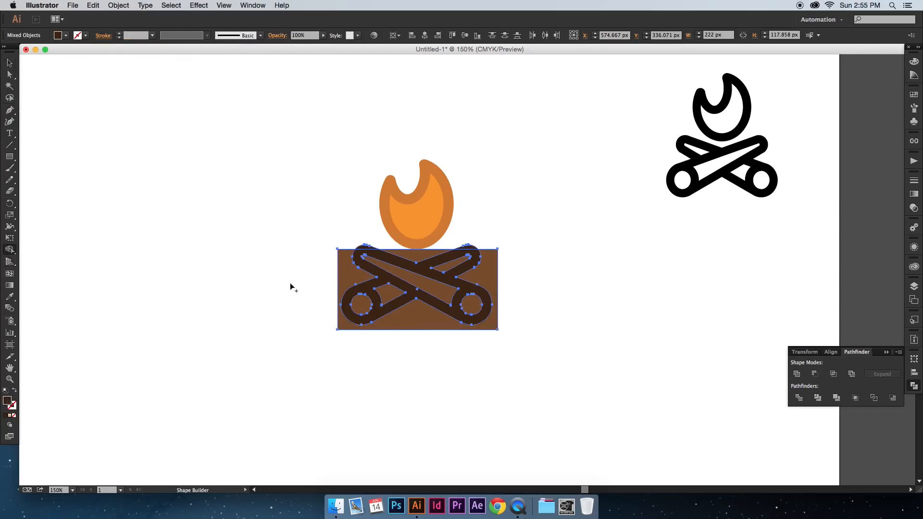
pyautogui.keyDown('alt'); pyautogui.click(344, 275); pyautogui.keyUp('alt')
pyautogui.keyDown('alt'); pyautogui.click(421, 258); pyautogui.keyUp('alt')
pyautogui.press('v')
pyautogui.click(523, 278)
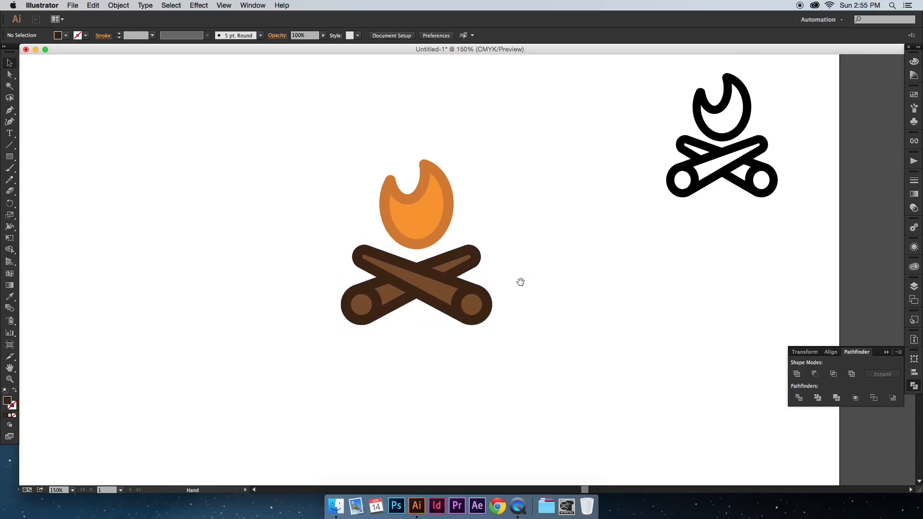
# Step: Draw a circle about 45 px across over the left log end and fill it with a lighter brown swatch
pyautogui.scroll(-1, 498, 294)
pyautogui.moveTo(9, 158); pyautogui.dragTo(50, 179)
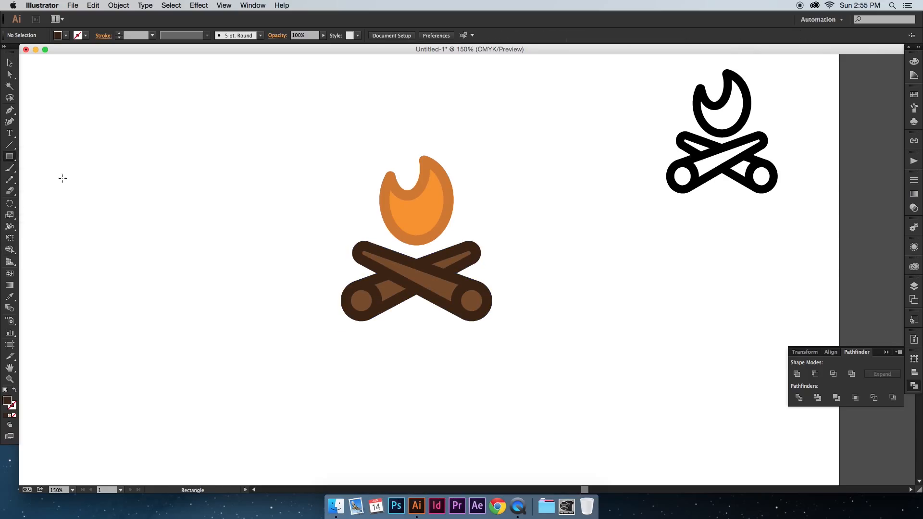
pyautogui.moveTo(344, 284); pyautogui.dragTo(375, 313)
pyautogui.click(66, 35)
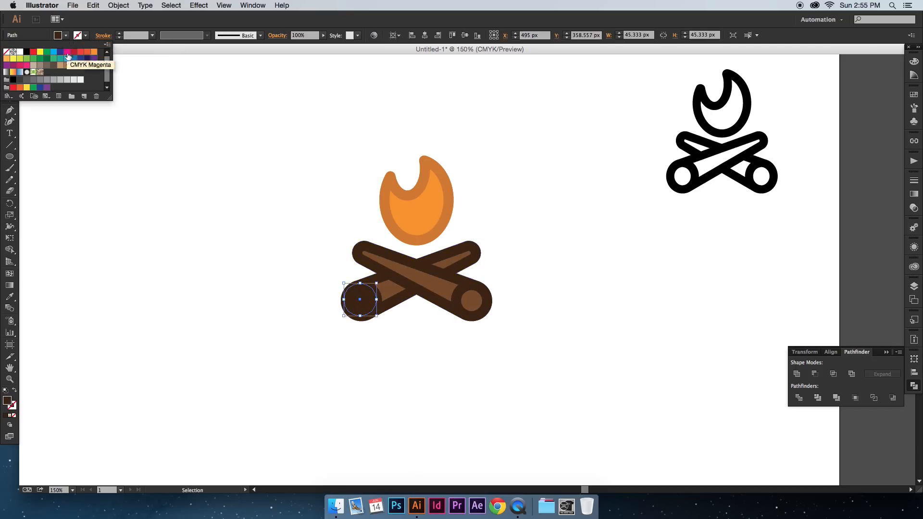
pyautogui.press('Escape')
pyautogui.press('a')
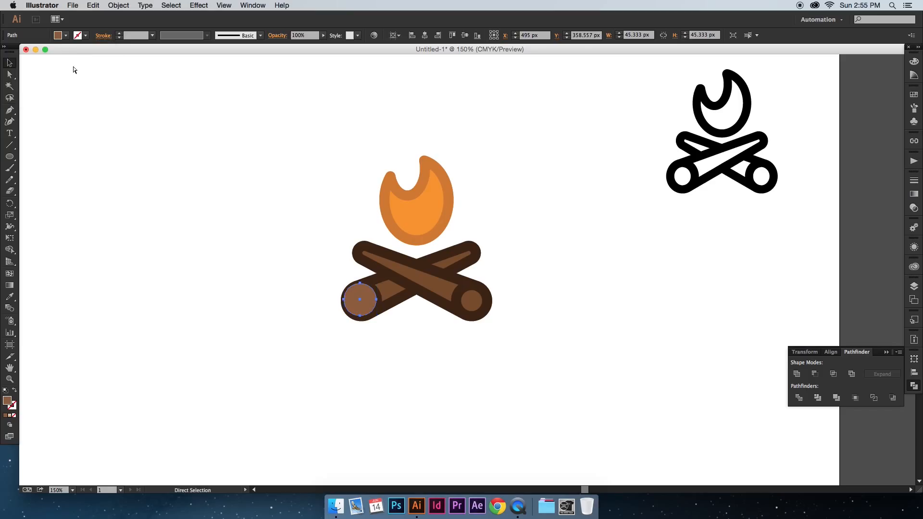
# Step: Send the brown circle behind the log outlines and duplicate it onto the right log end
pyautogui.press('v')
pyautogui.moveTo(364, 304); pyautogui.dragTo(476, 303)
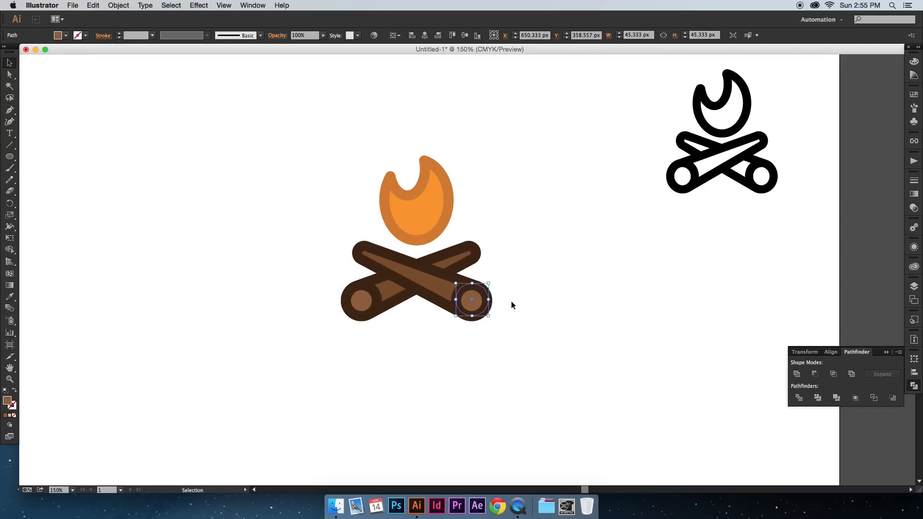
pyautogui.hscroll(1, 511, 301)
# Step: Select both log-end circles and fill them with a light tan-brown swatch
pyautogui.keyDown('shift'); pyautogui.click(357, 300); pyautogui.keyUp('shift')
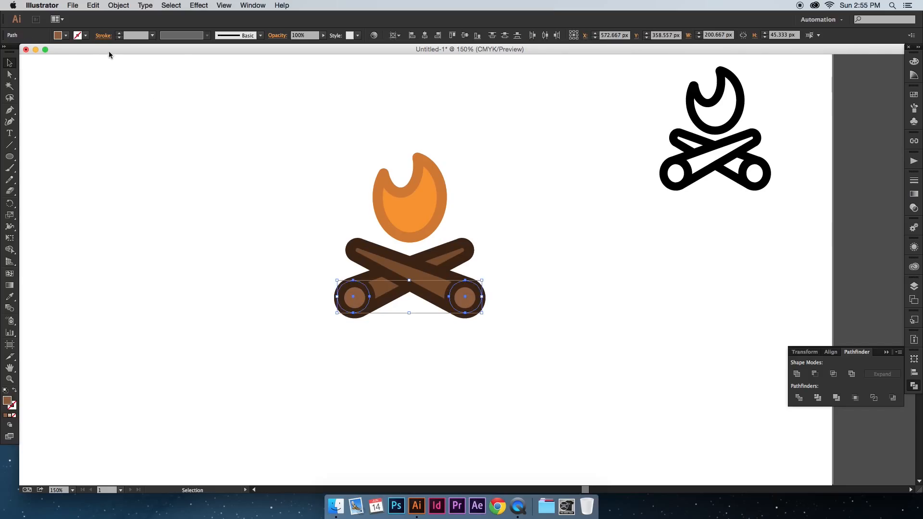
pyautogui.click(66, 36)
pyautogui.click(68, 67)
pyautogui.click(259, 151)
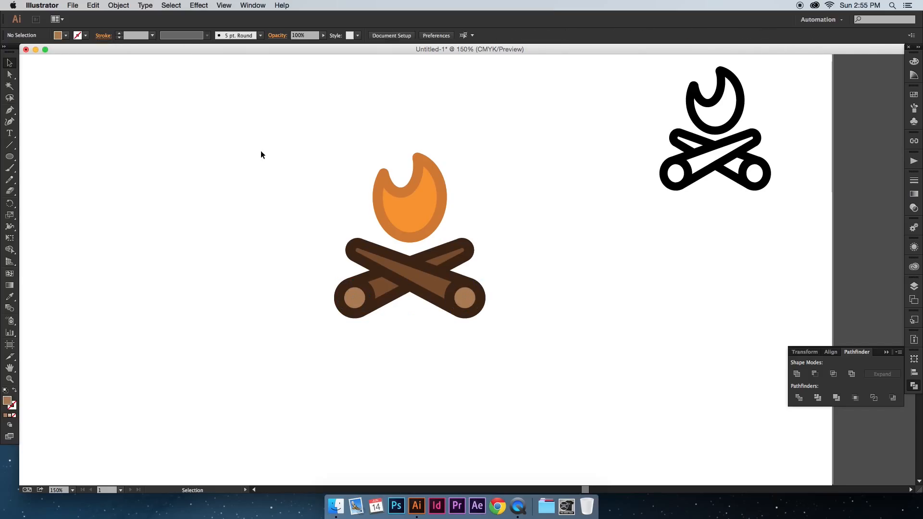
# Step: Nudge the whole flame down toward the logs and scale it to about 93 by 113 px
pyautogui.hscroll(1, 257, 151)
pyautogui.moveTo(338, 158); pyautogui.dragTo(436, 204)
pyautogui.press('Down')
pyautogui.press('Down')
pyautogui.press('Down')
pyautogui.press('Down')
pyautogui.press('Down')
pyautogui.moveTo(440, 155); pyautogui.dragTo(433, 162)
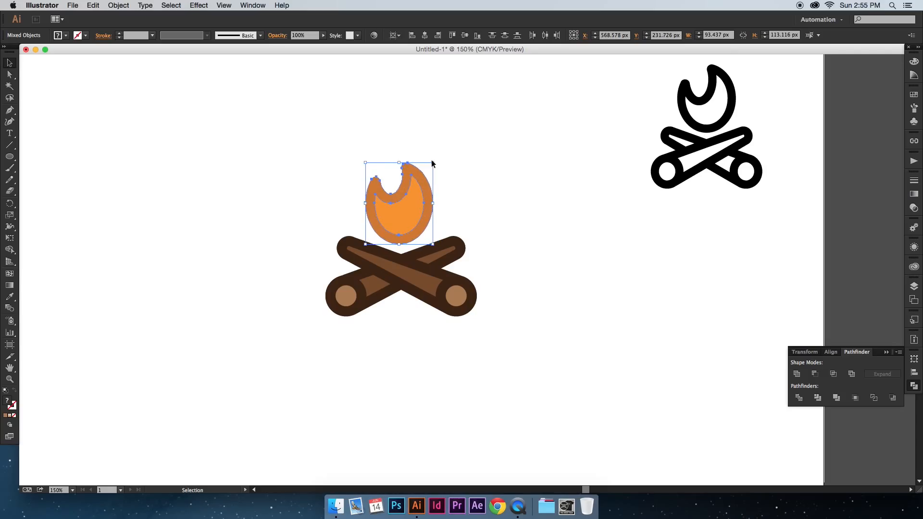
# Step: Group the flame's parts and centre the group horizontally on the artboard
pyautogui.press('super+g')
pyautogui.click(424, 35)
pyautogui.click(487, 174)
# Step: Group all the log pieces and centre that group horizontally on the artboard
pyautogui.click(453, 259)
pyautogui.moveTo(508, 341); pyautogui.dragTo(301, 259)
pyautogui.press('super+g')
pyautogui.click(424, 35)
pyautogui.click(508, 151)
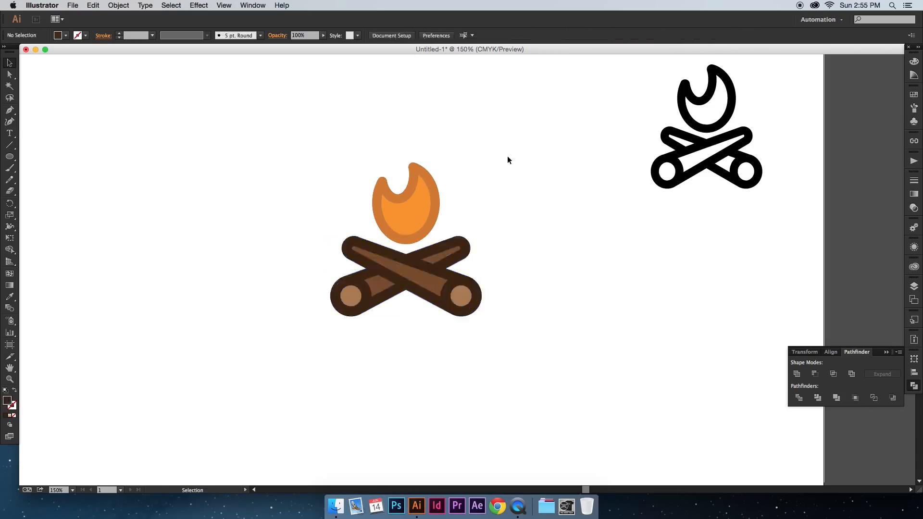
# Step: Enlarge the flame group slightly above the logs
pyautogui.moveTo(494, 199); pyautogui.dragTo(494, 214)
pyautogui.click(434, 198)
pyautogui.moveTo(441, 176); pyautogui.dragTo(445, 174)
pyautogui.scroll(-1, 446, 174)
pyautogui.click(463, 91)
pyautogui.scroll(1, 476, 125)
# Step: Move the black reference campfire off the artboard onto the empty canvas beside it
pyautogui.click(679, 136)
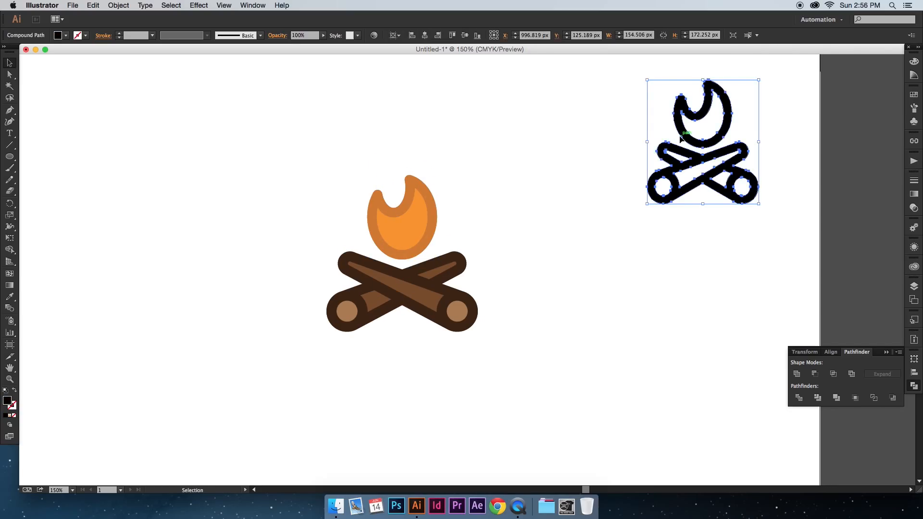
pyautogui.moveTo(680, 140); pyautogui.dragTo(860, 140)
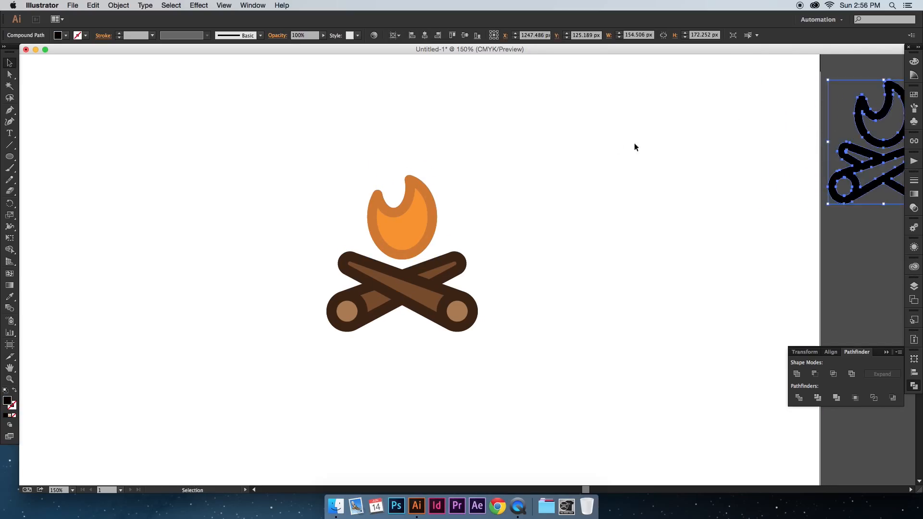
pyautogui.moveTo(760, 174); pyautogui.dragTo(503, 174)
pyautogui.moveTo(597, 172); pyautogui.dragTo(792, 172)
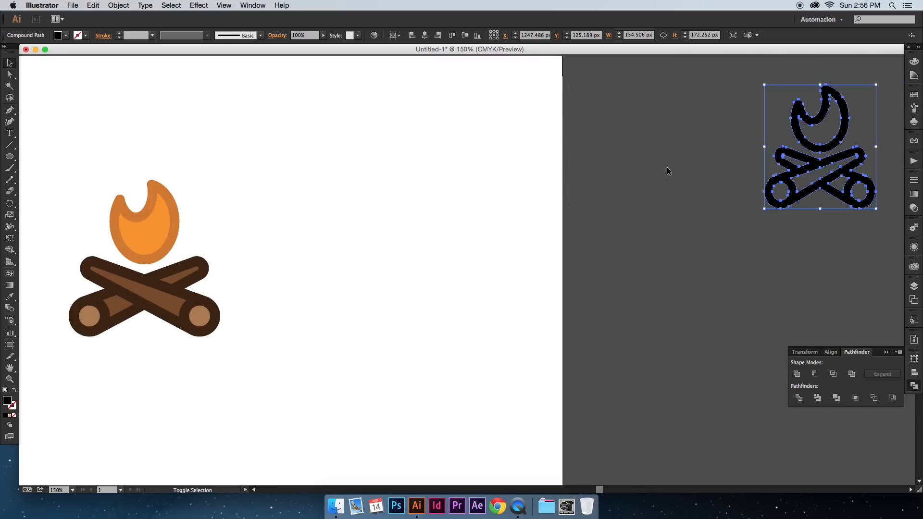
pyautogui.click(683, 170)
pyautogui.moveTo(224, 184); pyautogui.dragTo(510, 180)
pyautogui.click(478, 291)
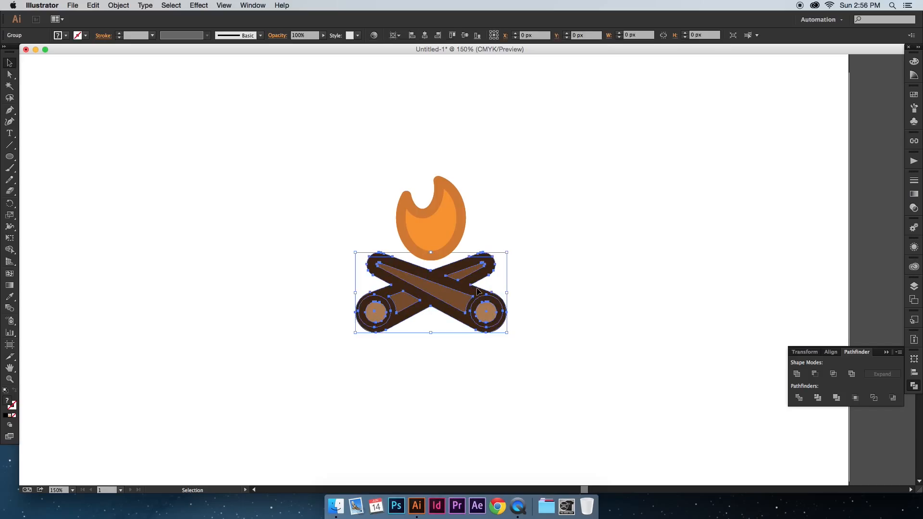
pyautogui.click(594, 282)
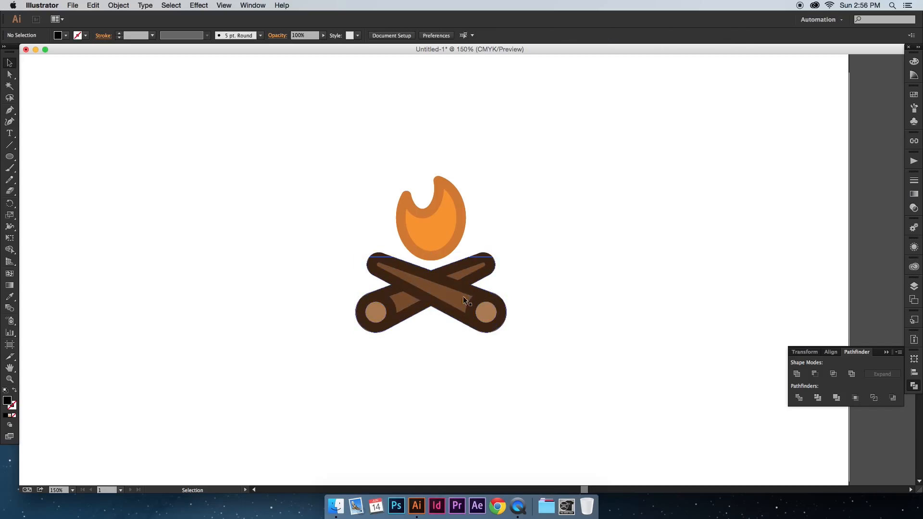
pyautogui.click(494, 313)
pyautogui.moveTo(494, 311); pyautogui.dragTo(594, 379)
pyautogui.click(679, 385)
pyautogui.click(682, 351)
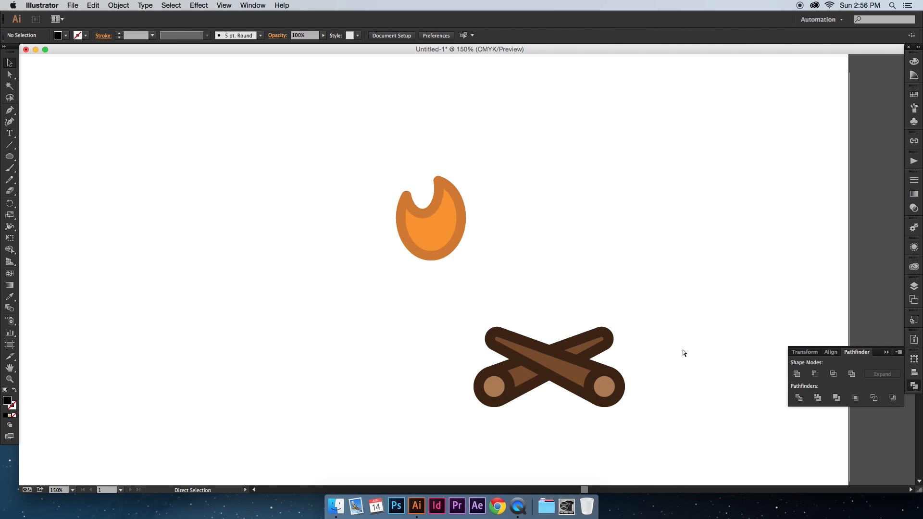
pyautogui.press('super+z')
pyautogui.press('super+z')
pyautogui.click(647, 342)
# Step: Duplicate the logs group in place and unite the copy into a single silhouette covering the original logs
pyautogui.click(496, 320)
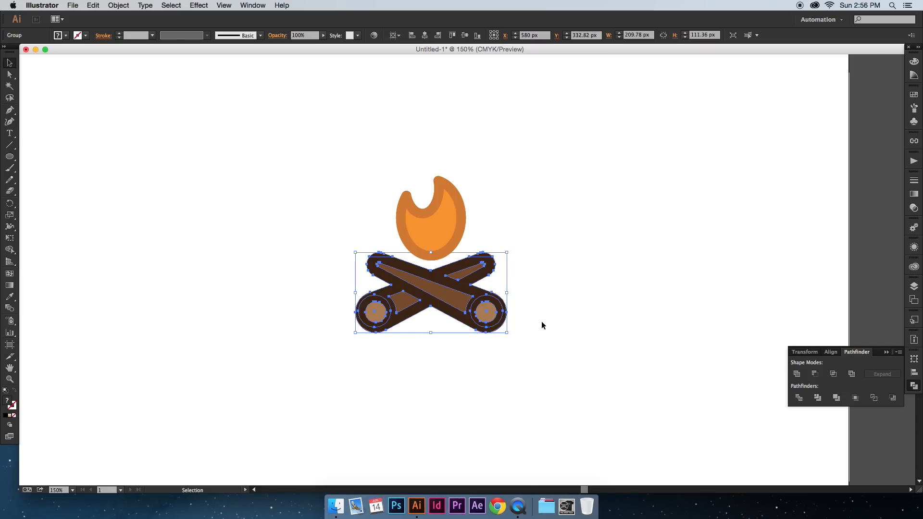
pyautogui.press('a')
pyautogui.press('v')
pyautogui.press('a')
pyautogui.press('v')
pyautogui.click(798, 374)
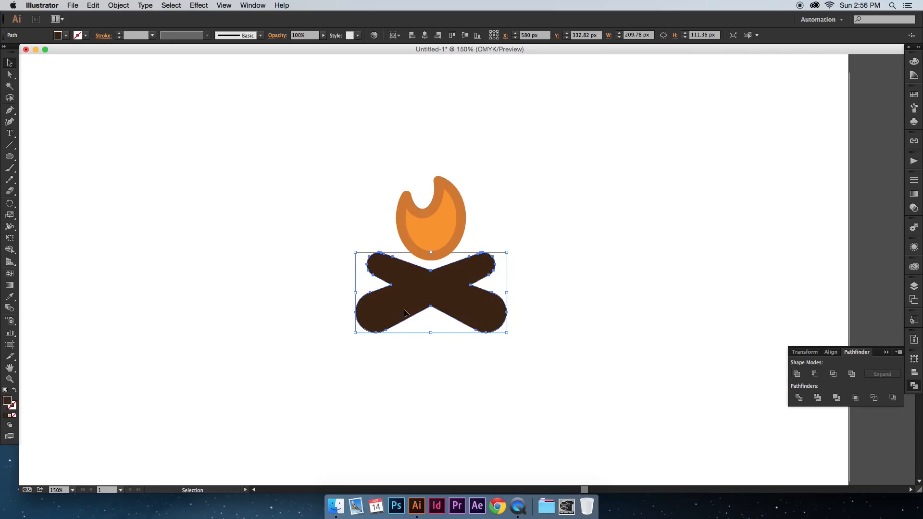
pyautogui.moveTo(438, 298); pyautogui.dragTo(651, 298)
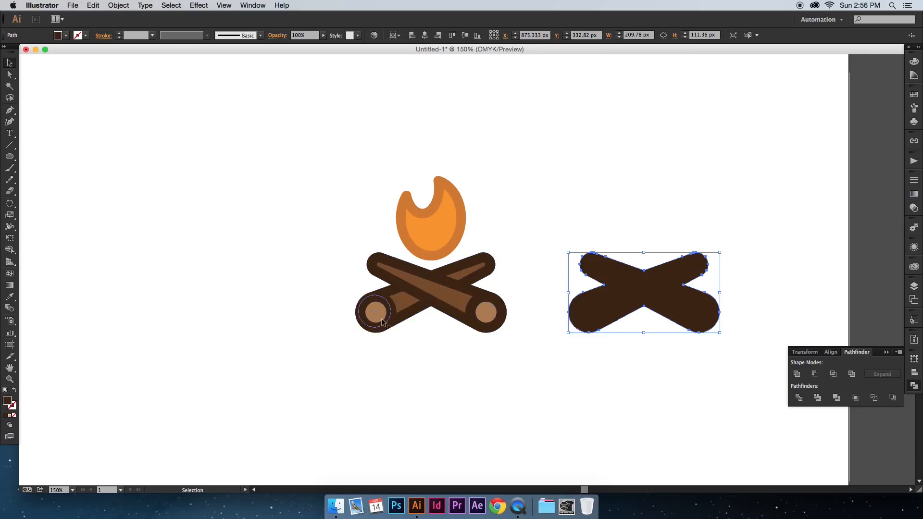
pyautogui.press('super+z')
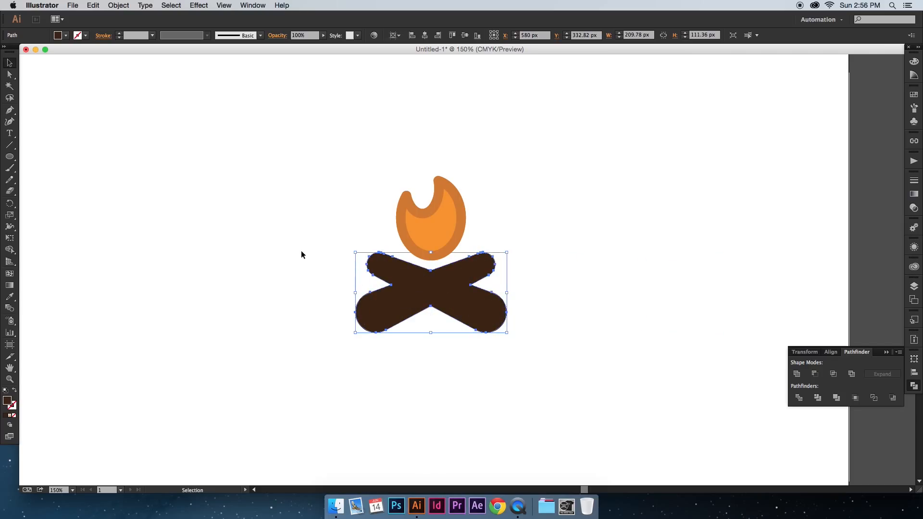
# Step: Fill the united log silhouette with the orange-to-transparent radial gradient
pyautogui.click(914, 194)
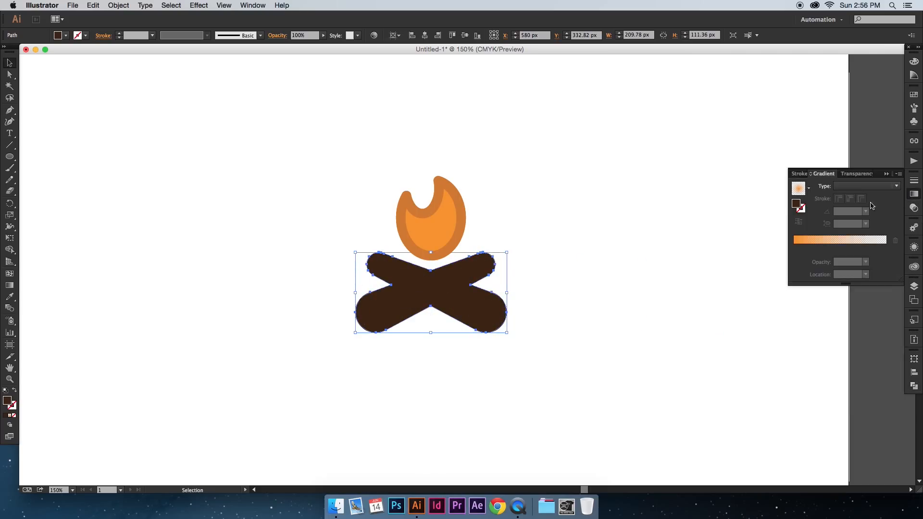
pyautogui.click(842, 243)
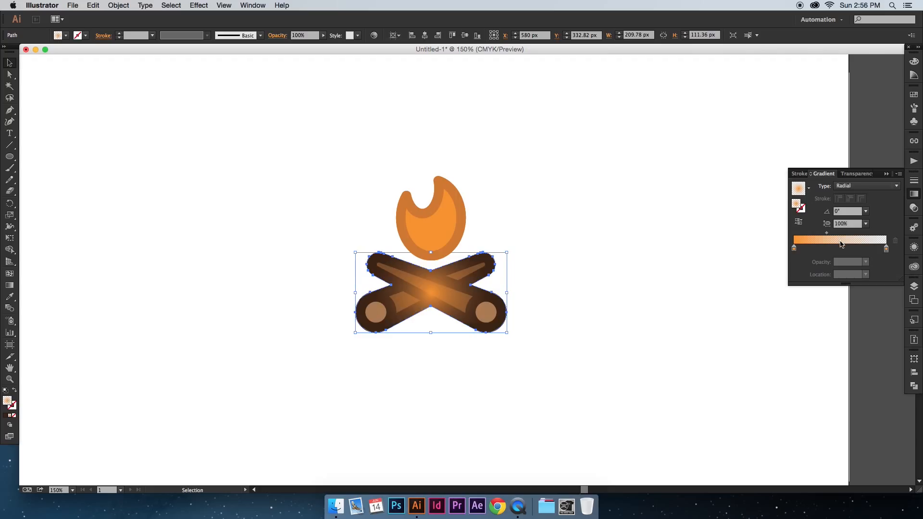
pyautogui.click(860, 188)
pyautogui.click(862, 187)
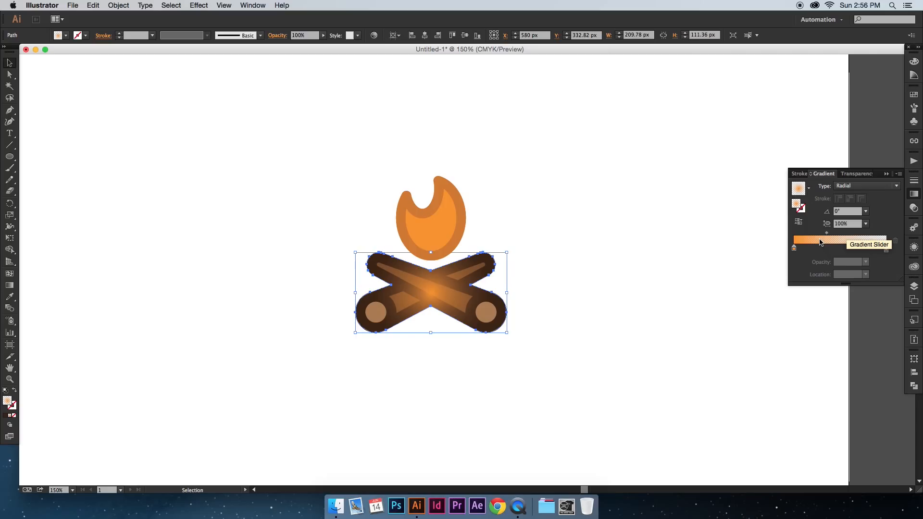
# Step: Set the gradient's inner stop to black and its outer stop to white
pyautogui.doubleClick(793, 248)
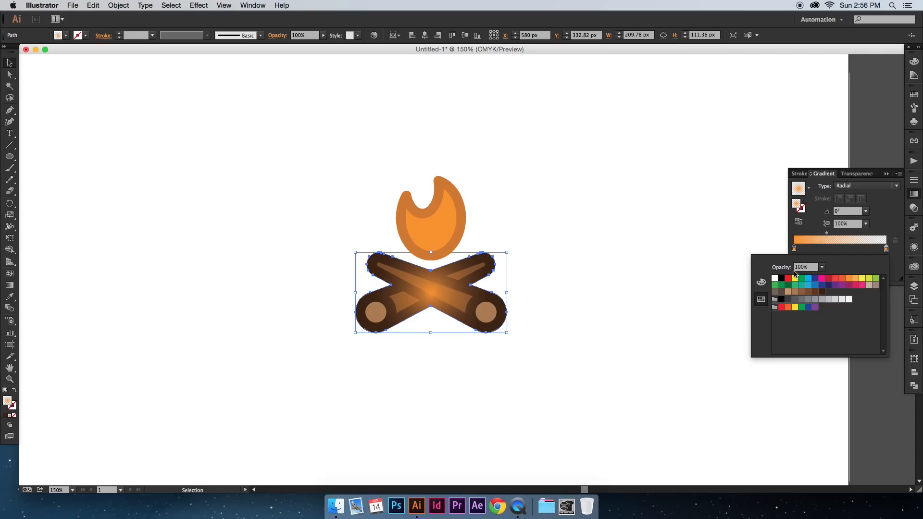
pyautogui.click(801, 282)
pyautogui.doubleClick(886, 249)
pyautogui.click(880, 231)
pyautogui.doubleClick(794, 248)
pyautogui.click(782, 279)
pyautogui.click(880, 231)
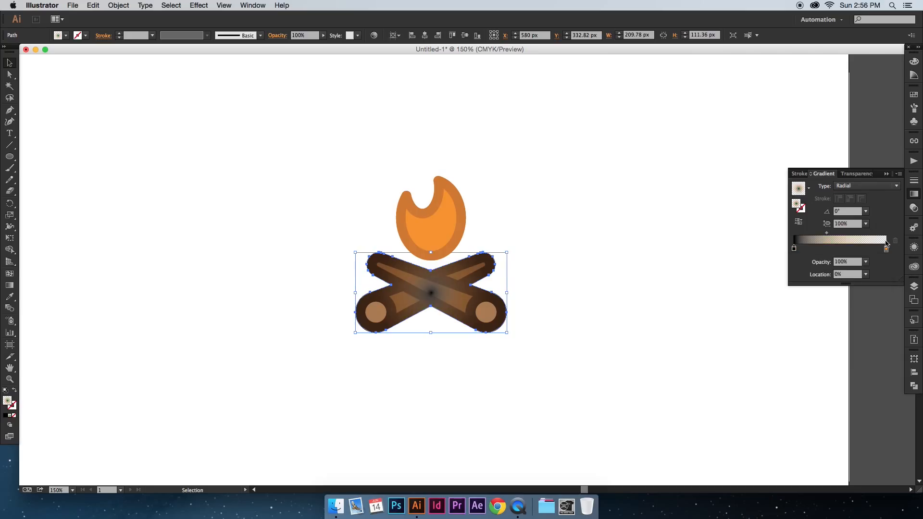
pyautogui.doubleClick(886, 249)
pyautogui.click(775, 278)
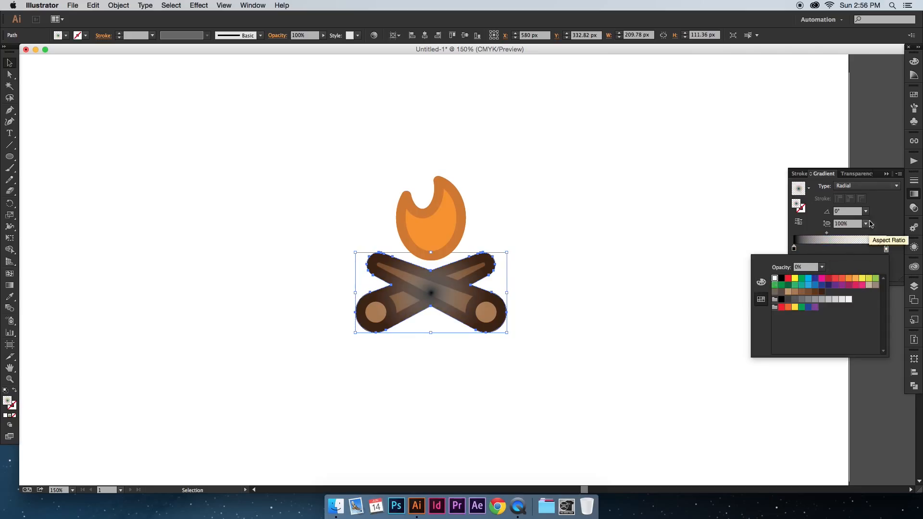
# Step: Switch the silhouette's gradient type to Linear
pyautogui.click(877, 222)
pyautogui.click(880, 187)
pyautogui.click(876, 199)
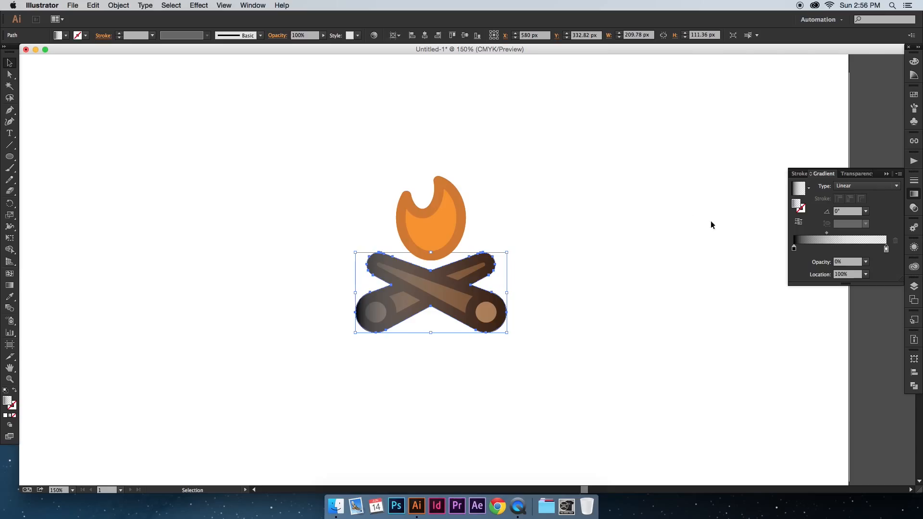
# Step: Set the white stop's opacity to 100% and shift the gradient's midpoint to about 45%
pyautogui.click(866, 262)
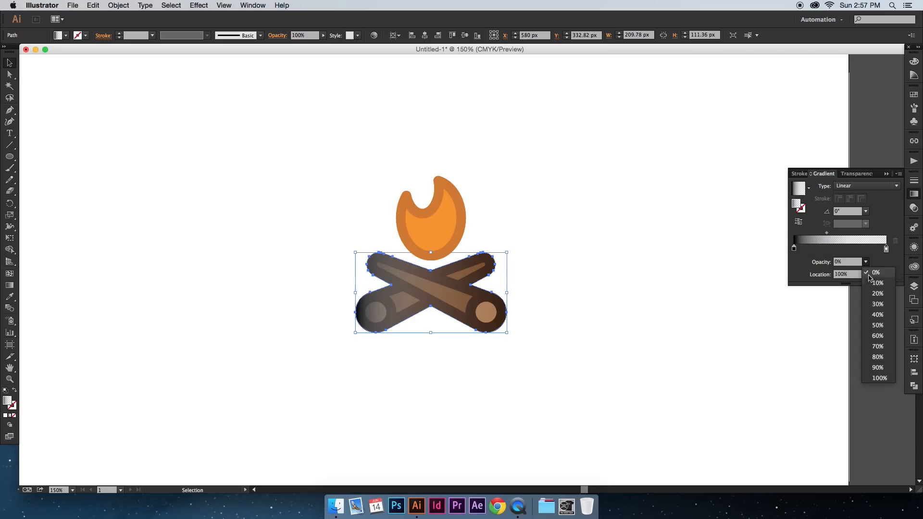
pyautogui.click(885, 384)
pyautogui.moveTo(840, 233); pyautogui.dragTo(835, 233)
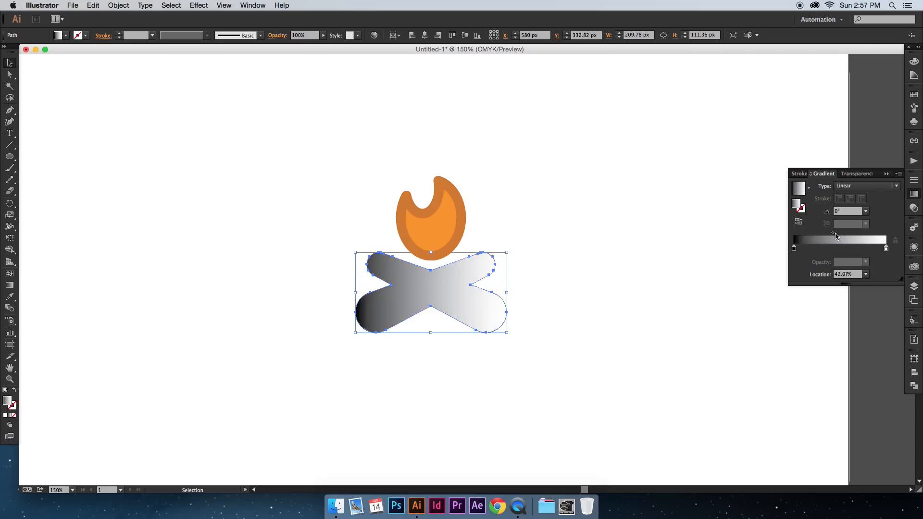
# Step: Set the gradient type to Radial and sample the flame's interior orange onto the outer stop with the Eyedropper
pyautogui.click(861, 185)
pyautogui.click(861, 202)
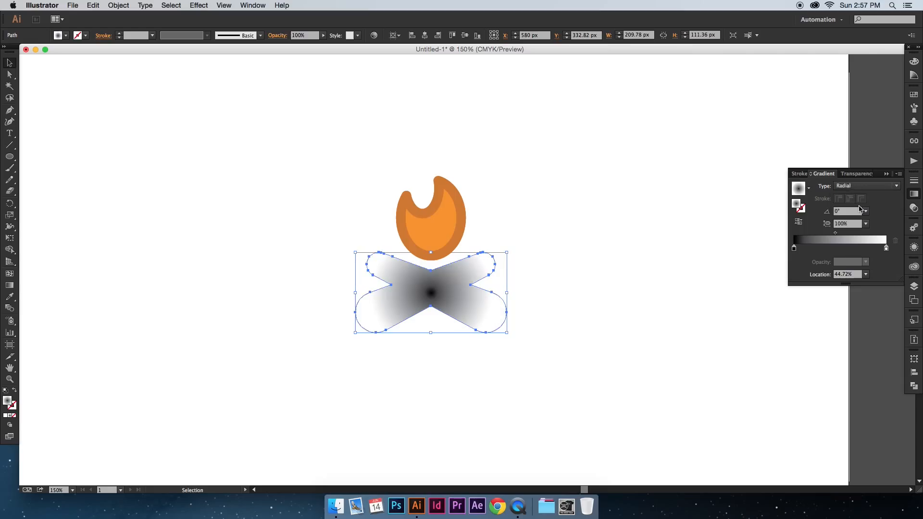
pyautogui.click(887, 249)
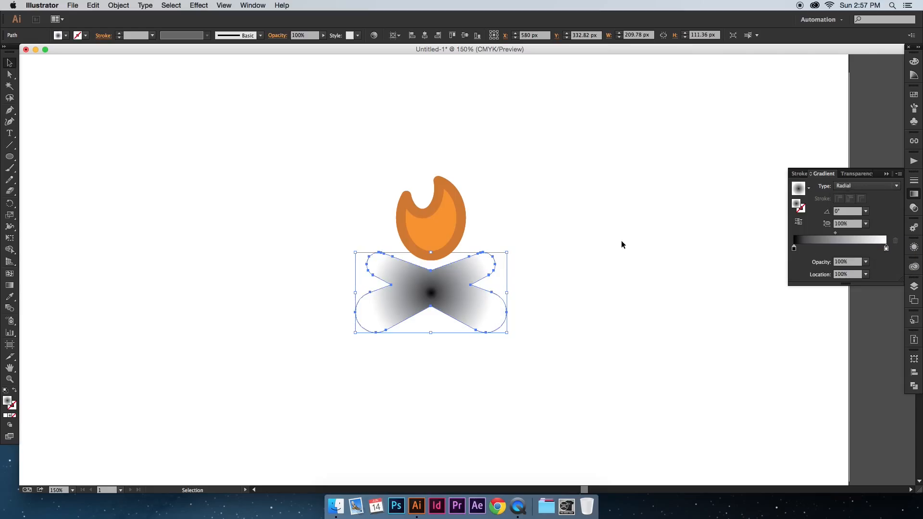
pyautogui.press('i')
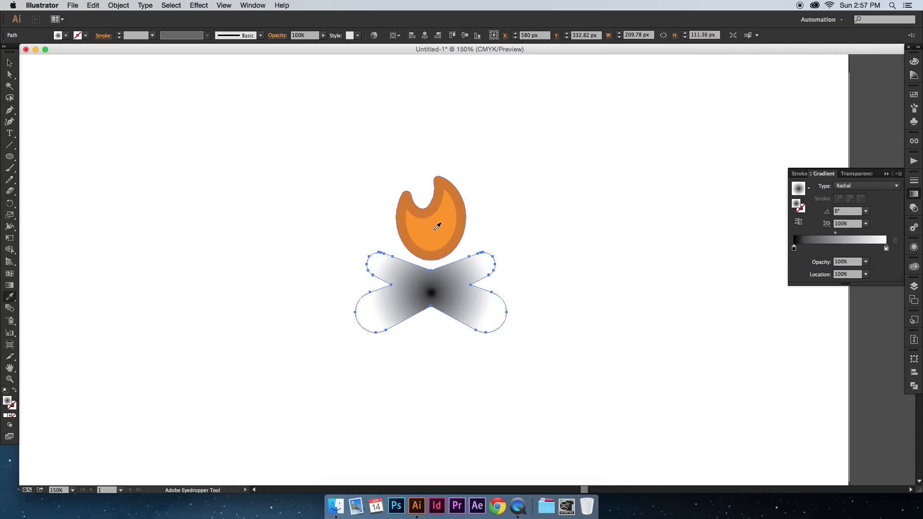
pyautogui.keyDown('shift'); pyautogui.click(448, 219); pyautogui.keyUp('shift')
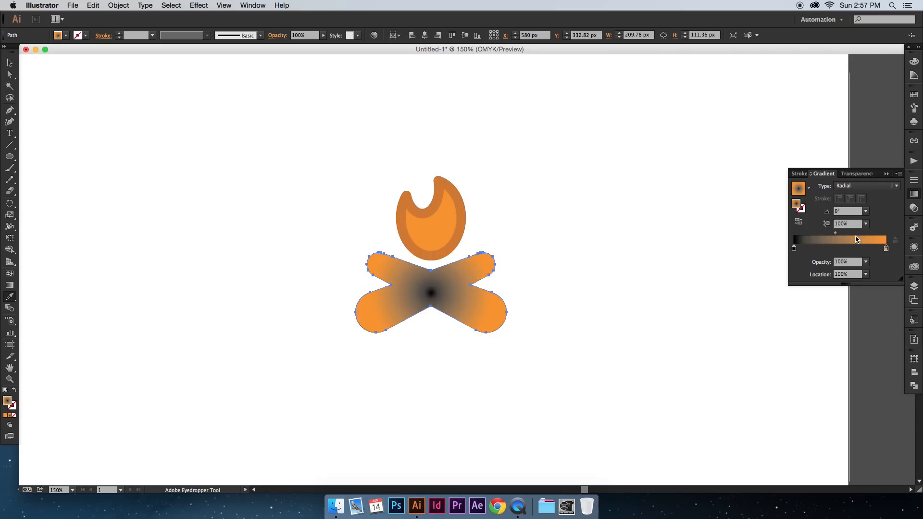
pyautogui.doubleClick(887, 249)
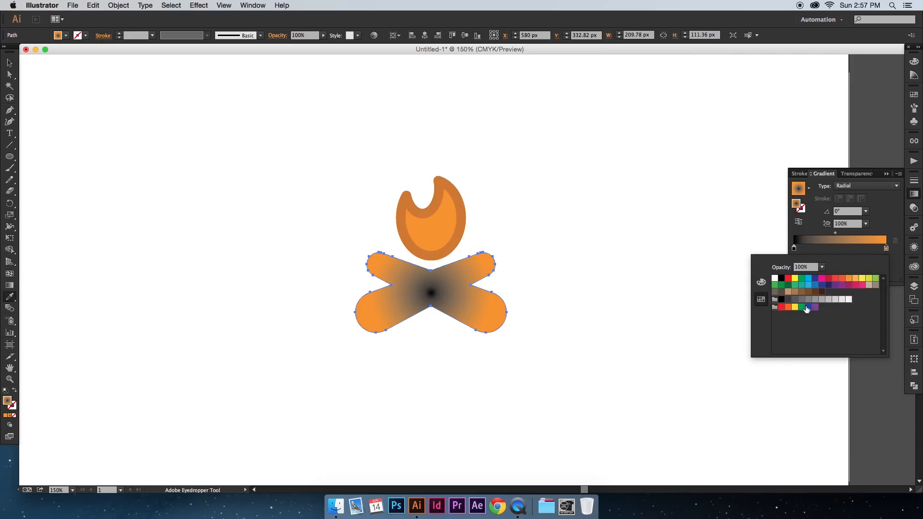
pyautogui.click(761, 282)
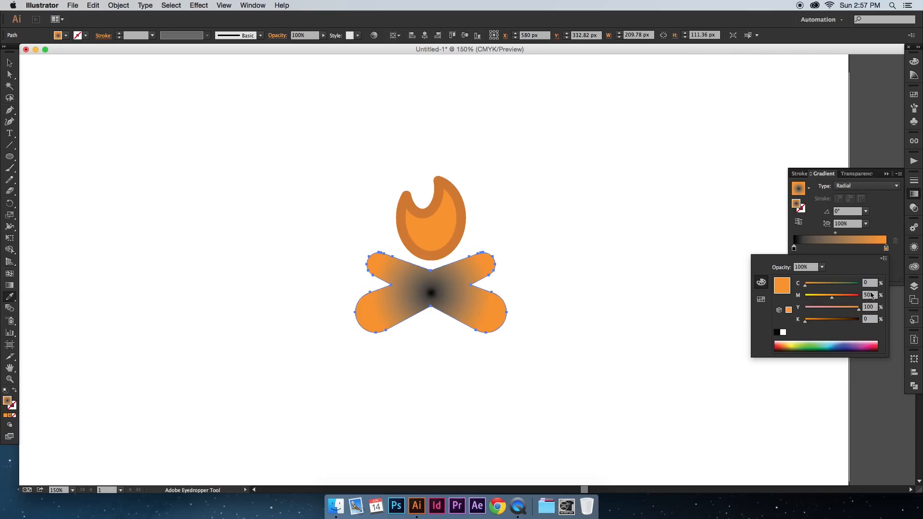
pyautogui.click(761, 300)
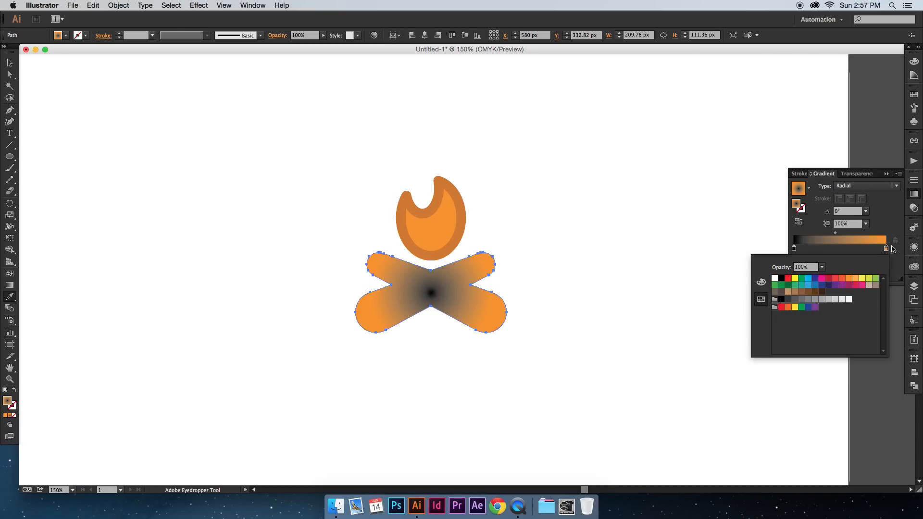
pyautogui.click(887, 228)
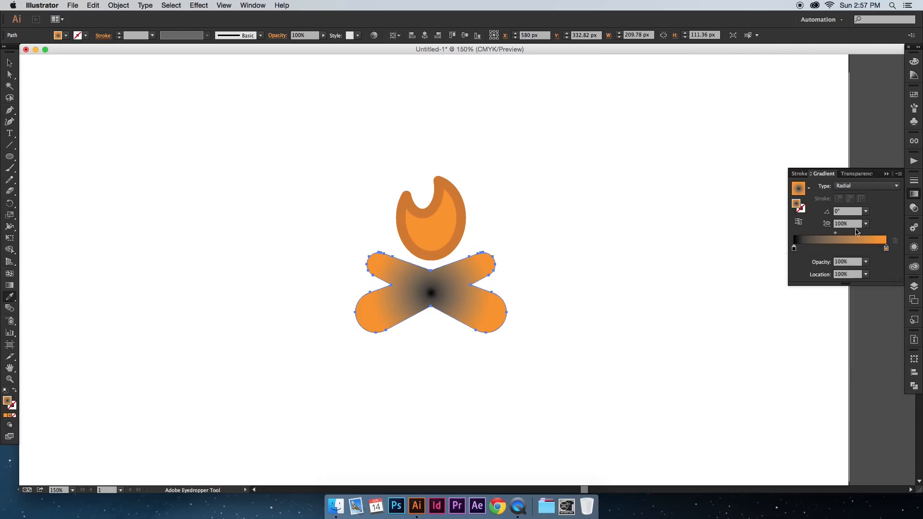
# Step: Sample the flame's interior orange onto the gradient's inner stop and set the outer stop's opacity to 0%
pyautogui.click(794, 248)
pyautogui.click(443, 228)
pyautogui.press('v')
pyautogui.click(887, 249)
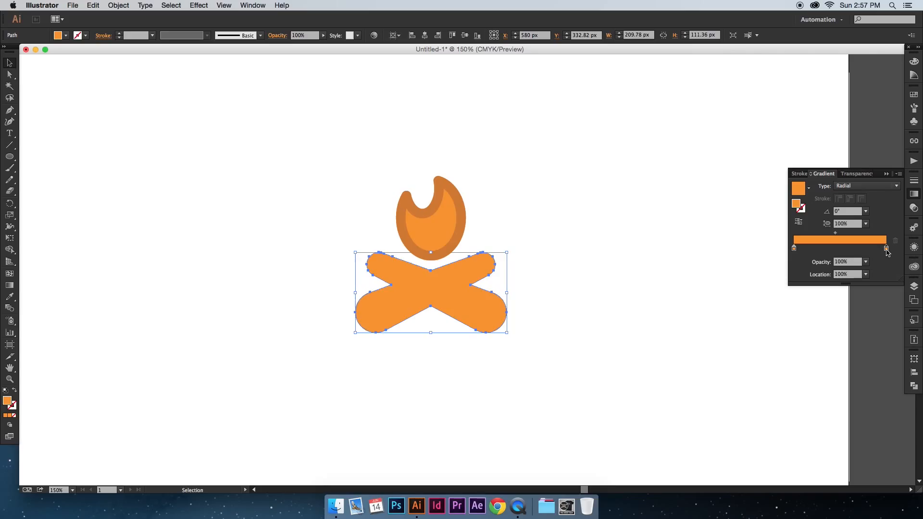
pyautogui.click(866, 262)
pyautogui.click(875, 276)
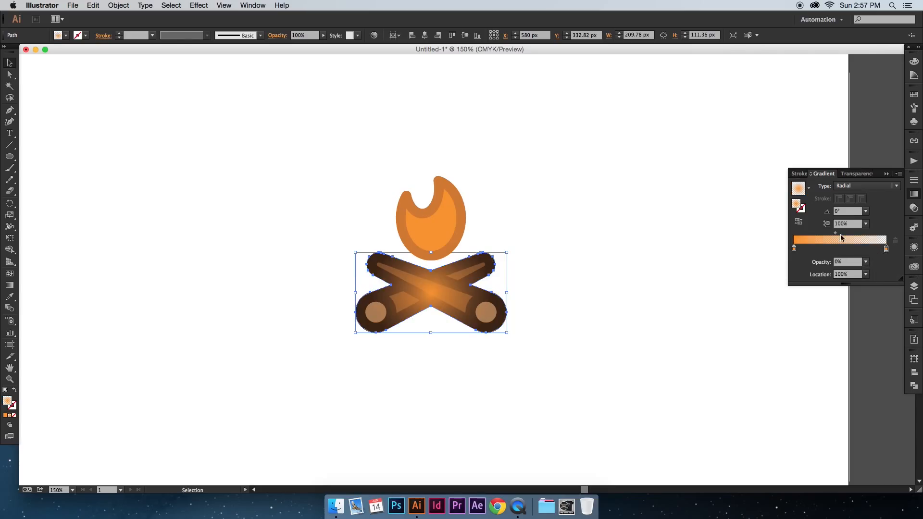
# Step: Move the radial gradient's centre up to where the logs cross and flatten it into an ellipse with a 38.7% aspect ratio
pyautogui.click(9, 285)
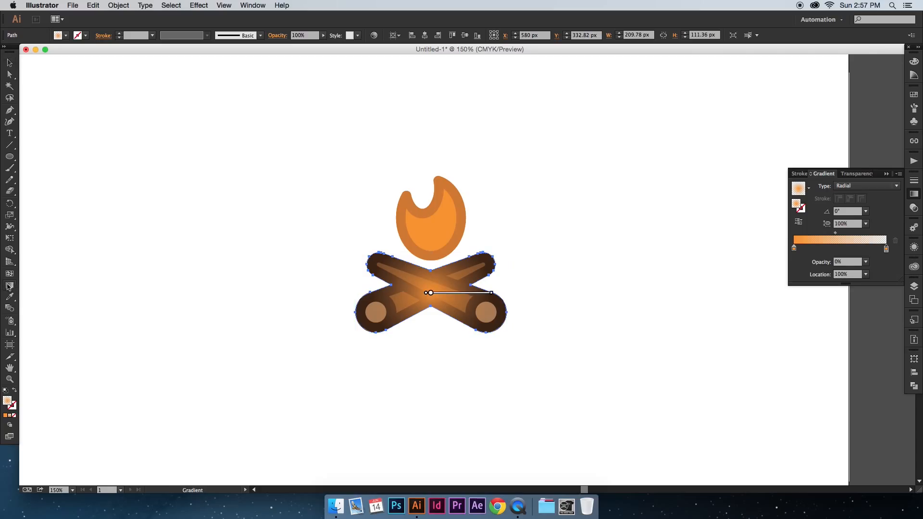
pyautogui.moveTo(438, 295)
pyautogui.moveTo(432, 295); pyautogui.dragTo(433, 283)
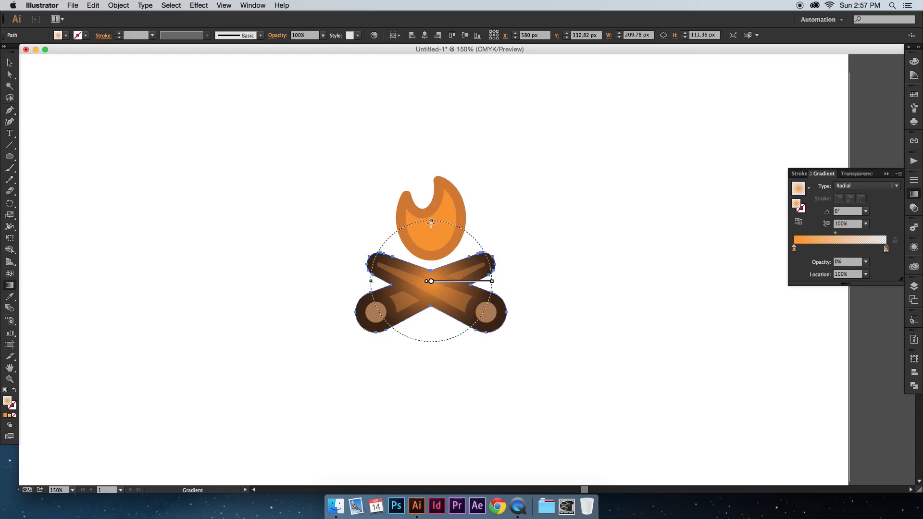
pyautogui.moveTo(431, 221)
pyautogui.mouseDown()
pyautogui.moveTo(439, 287)
pyautogui.moveTo(432, 280)
pyautogui.mouseUp()
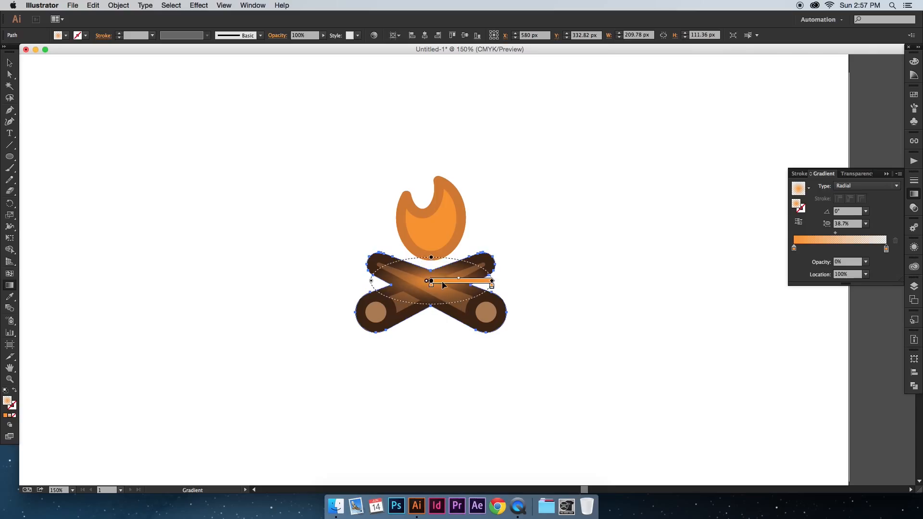
# Step: Set the glow overlay's opacity to 93% and deselect it
pyautogui.click(324, 35)
pyautogui.moveTo(326, 44); pyautogui.dragTo(320, 47)
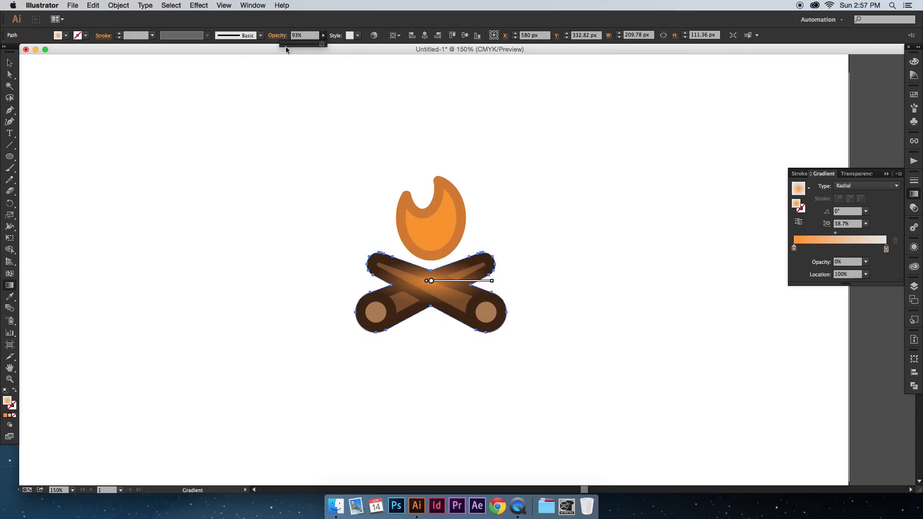
pyautogui.click(10, 63)
pyautogui.click(239, 133)
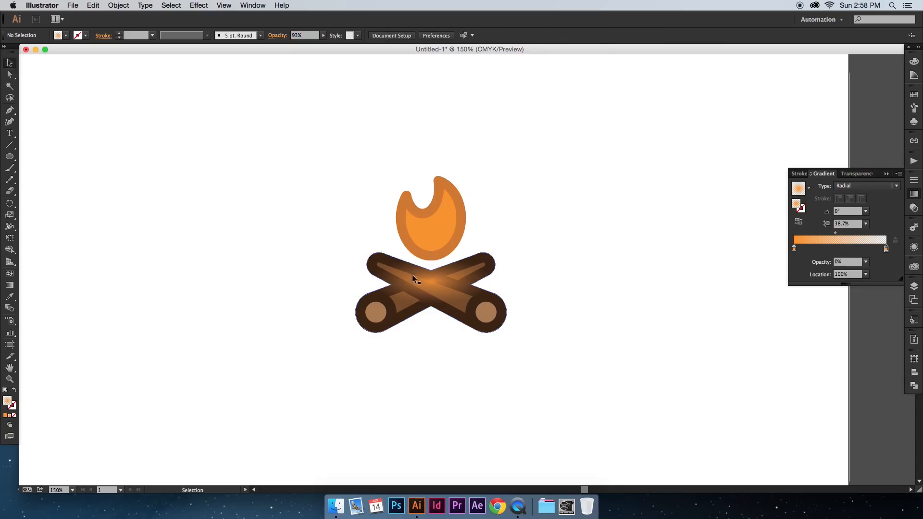
# Step: Reshape the glow on the logs to a 29.2% aspect ratio and shift the gradient's midpoint to about 38%
pyautogui.click(434, 283)
pyautogui.press('g')
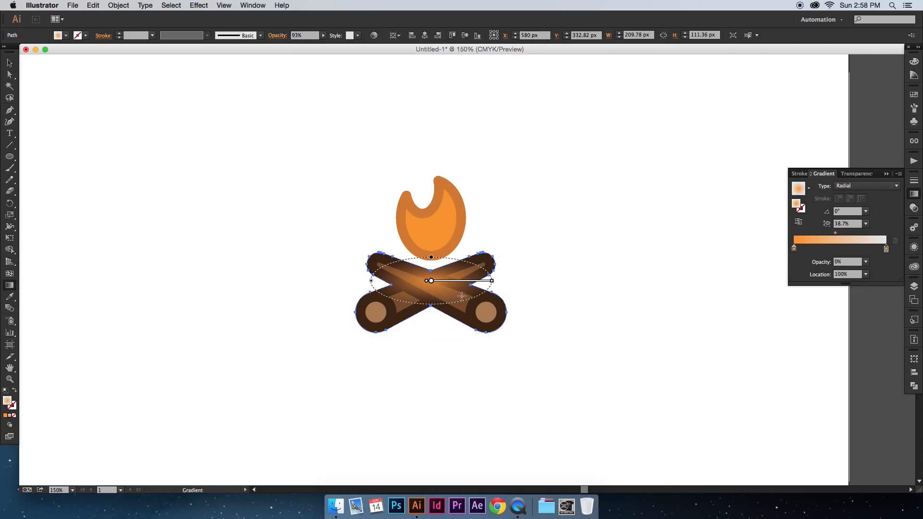
pyautogui.moveTo(435, 285); pyautogui.dragTo(433, 266)
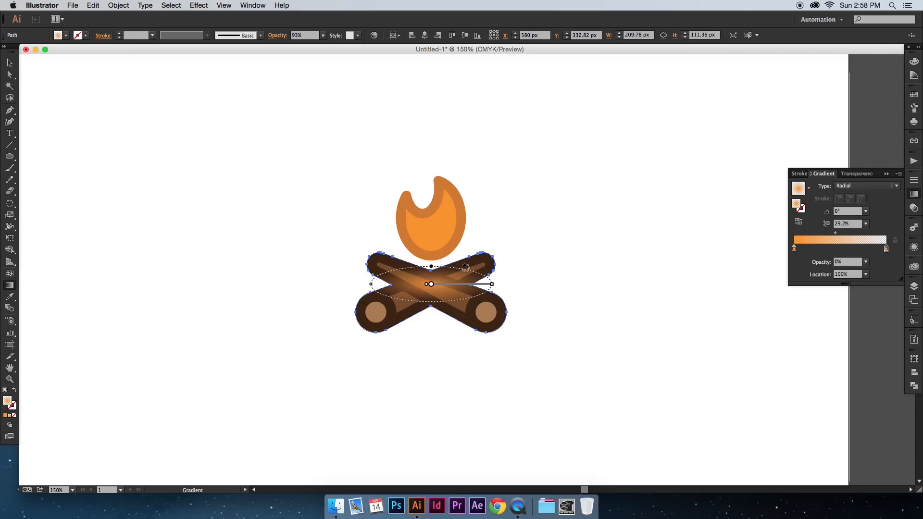
pyautogui.moveTo(838, 234); pyautogui.dragTo(829, 234)
pyautogui.press('v')
pyautogui.click(587, 220)
pyautogui.hscroll(2, 588, 220)
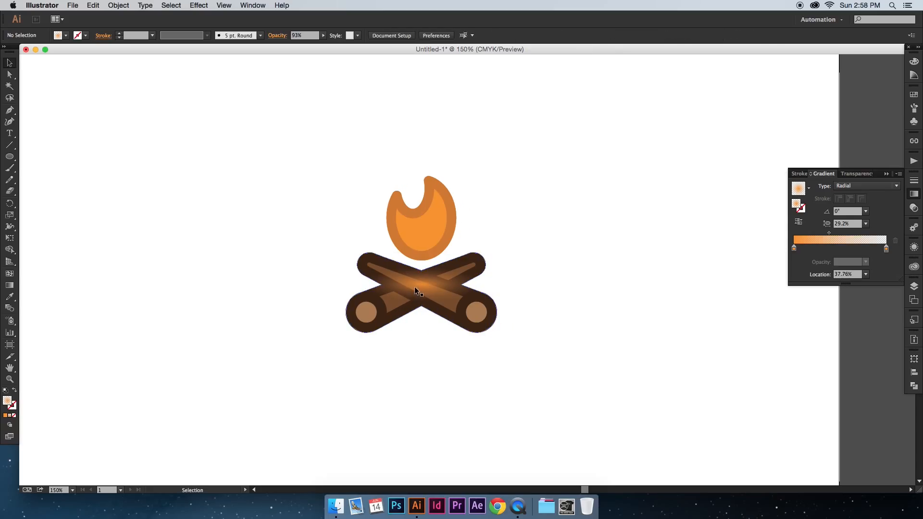
pyautogui.click(415, 288)
pyautogui.click(10, 286)
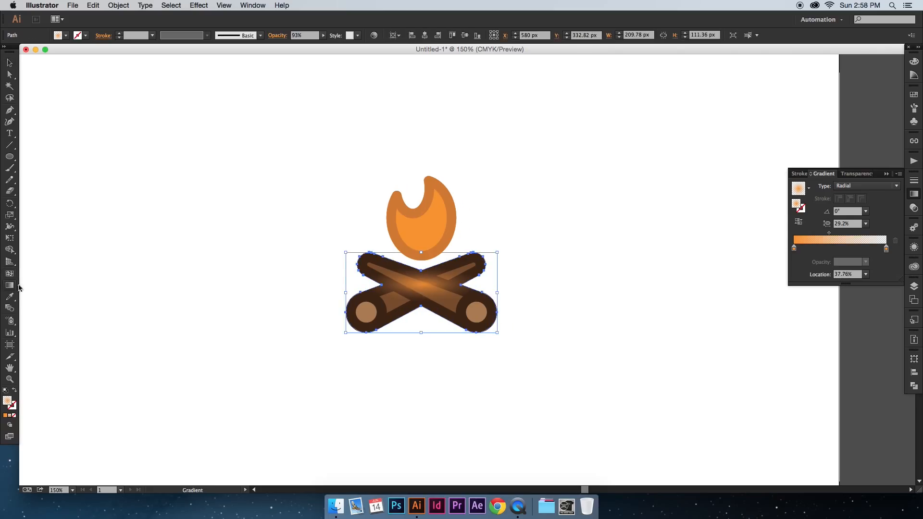
pyautogui.press('v')
pyautogui.click(529, 277)
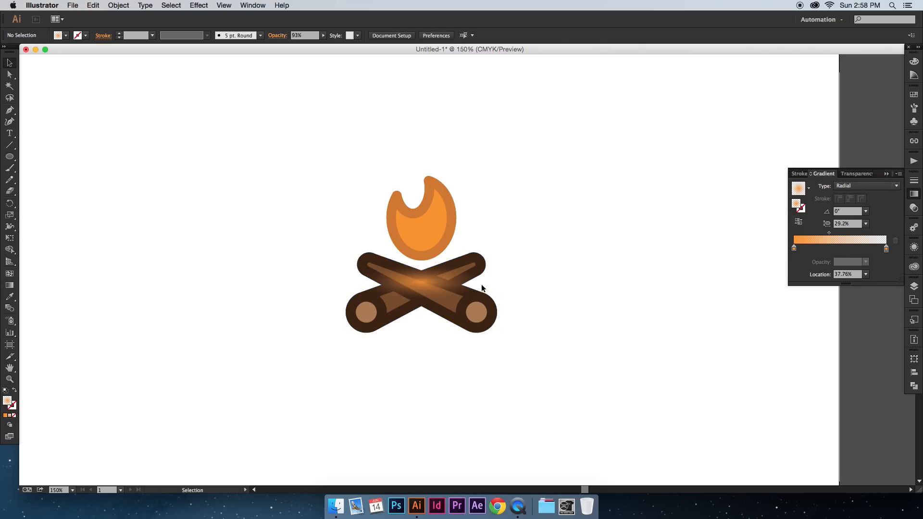
# Step: Shift the glow gradient's midpoint to about 45% and set the overlay's opacity to 67%
pyautogui.click(432, 283)
pyautogui.moveTo(830, 235); pyautogui.dragTo(837, 236)
pyautogui.click(323, 35)
pyautogui.moveTo(322, 44); pyautogui.dragTo(313, 44)
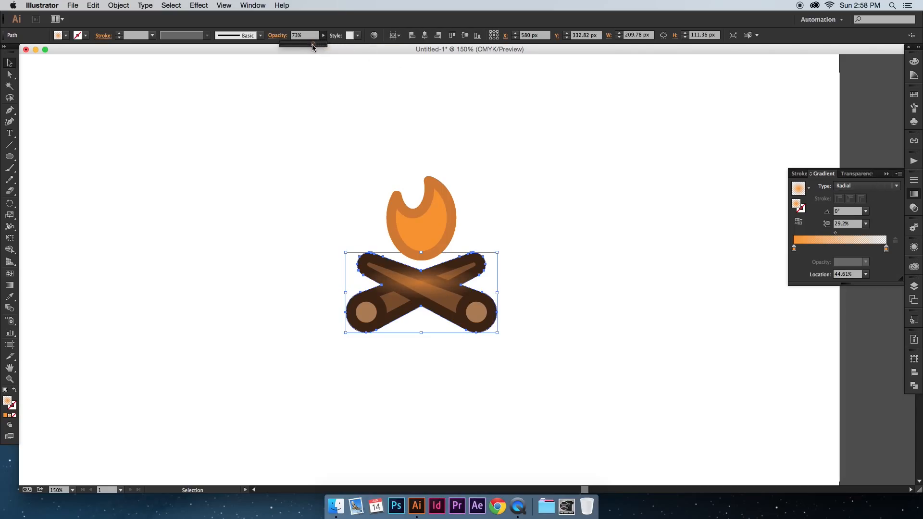
pyautogui.click(886, 173)
pyautogui.click(604, 200)
# Step: Set the opacity of the glow overlay on the logs to 50% and deselect it
pyautogui.press('super+minus')
pyautogui.press('super+minus')
pyautogui.press('super+minus')
pyautogui.press('super+equal')
pyautogui.press('super+equal')
pyautogui.click(445, 281)
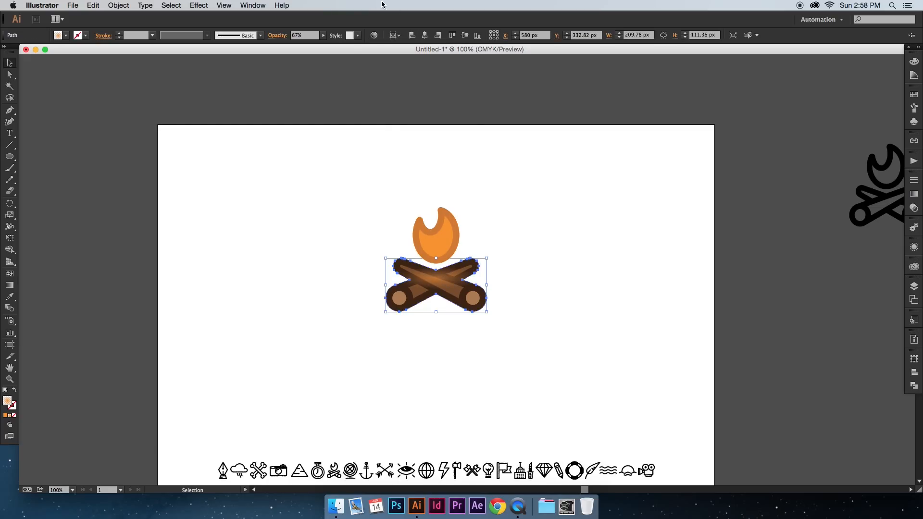
pyautogui.click(323, 35)
pyautogui.moveTo(304, 44); pyautogui.dragTo(302, 45)
pyautogui.click(486, 174)
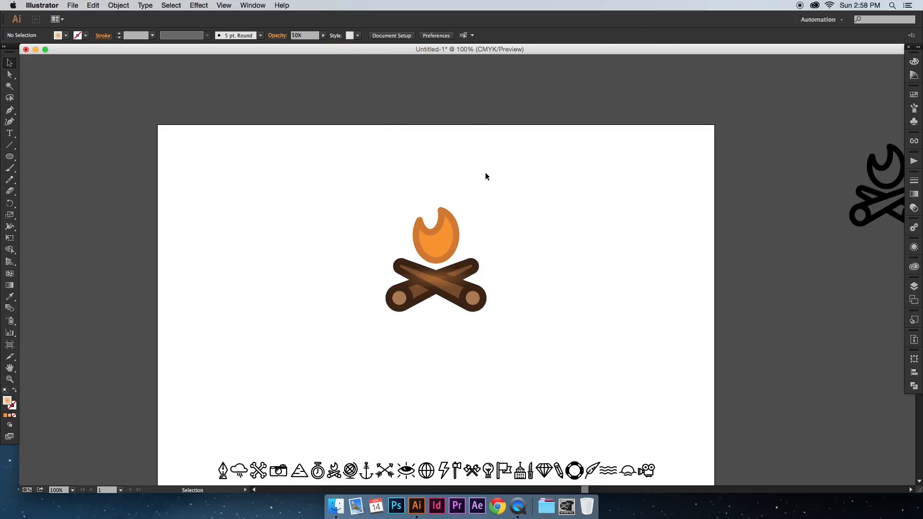
# Step: Inspect the finished campfire icon and its glow at several zoom levels
pyautogui.press('super+equal')
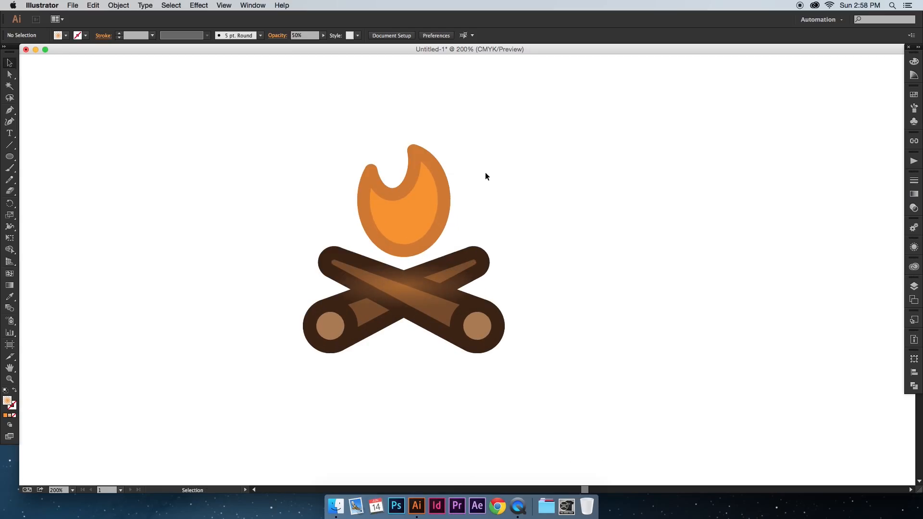
pyautogui.press('super+minus')
pyautogui.press('super+minus')
pyautogui.press('super+equal')
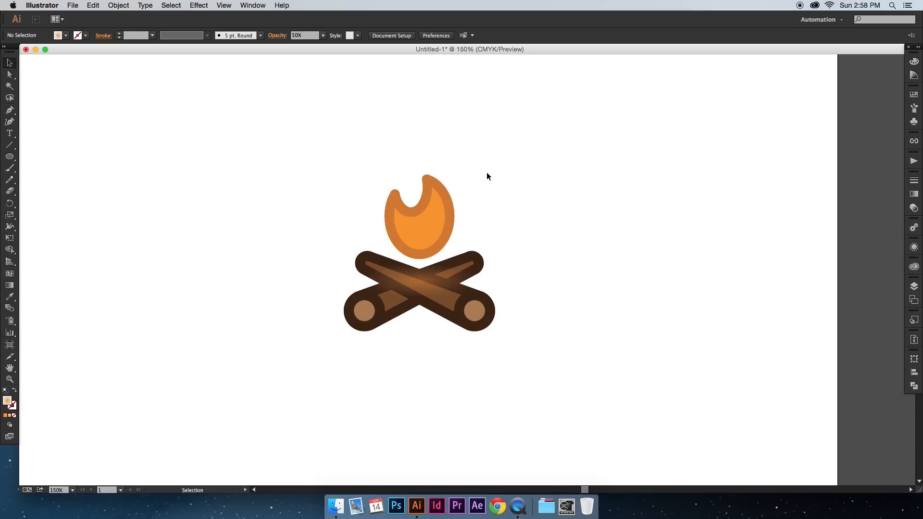
pyautogui.moveTo(487, 176); pyautogui.dragTo(506, 170)
pyautogui.scroll(-5, 519, 202)
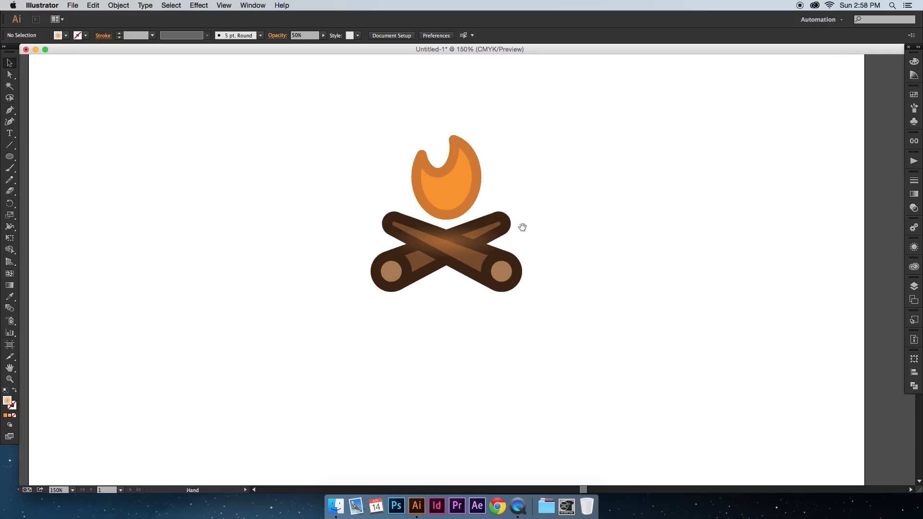
# Step: Highlight the row of Nomad Icon Font glyphs below the campfire and compare it with the finished icon
pyautogui.press('t')
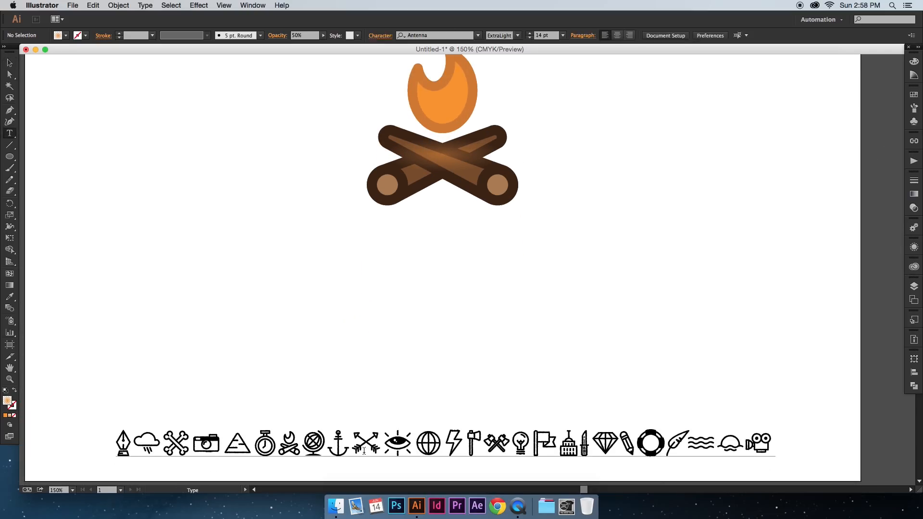
pyautogui.moveTo(361, 448); pyautogui.dragTo(745, 437)
pyautogui.press('Escape')
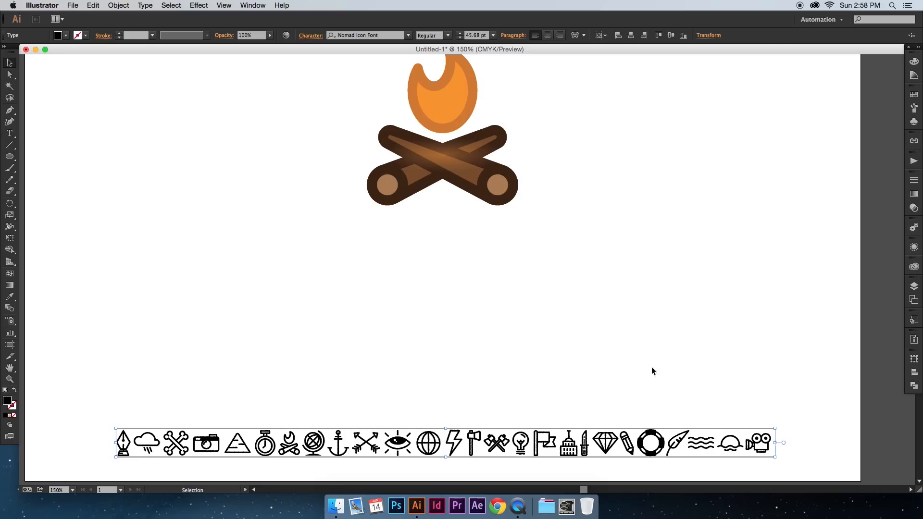
pyautogui.scroll(5, 605, 368)
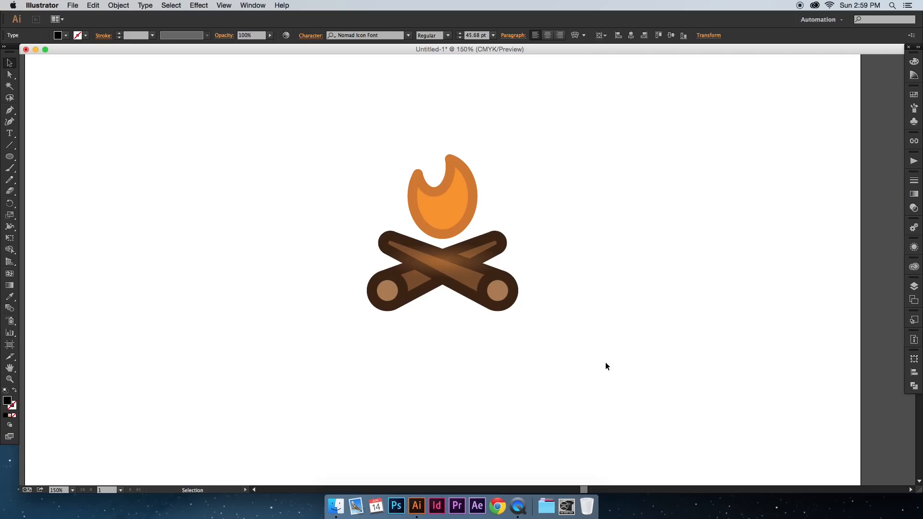
pyautogui.scroll(-5, 606, 366)
pyautogui.hscroll(-3, 606, 366)
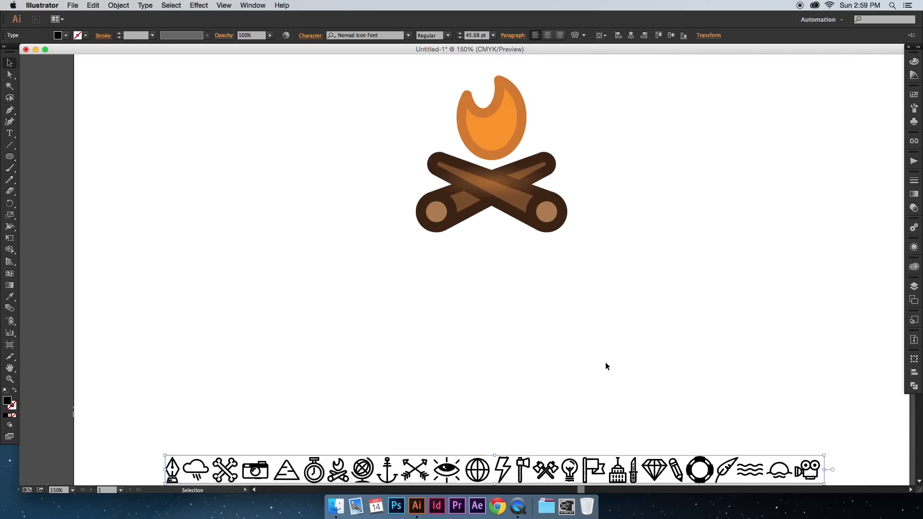
pyautogui.hscroll(3, 605, 367)
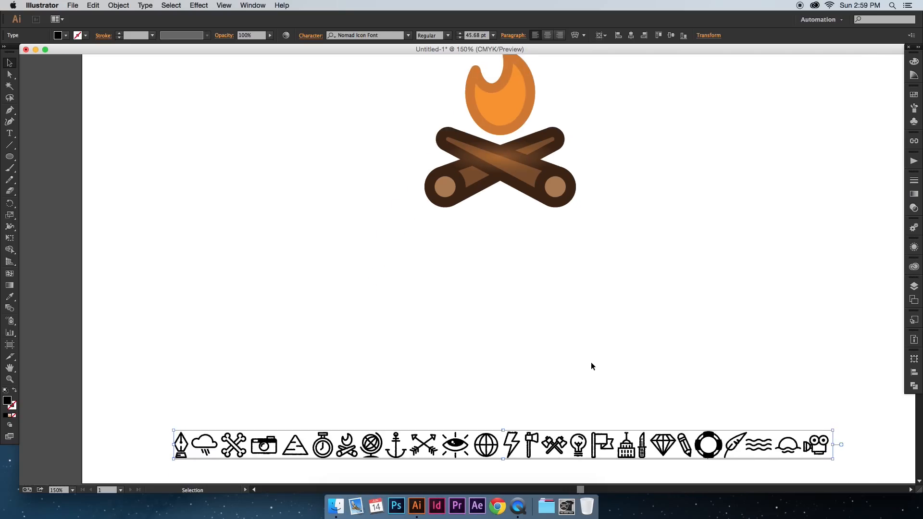
pyautogui.scroll(4, 591, 367)
pyautogui.scroll(2, 592, 366)
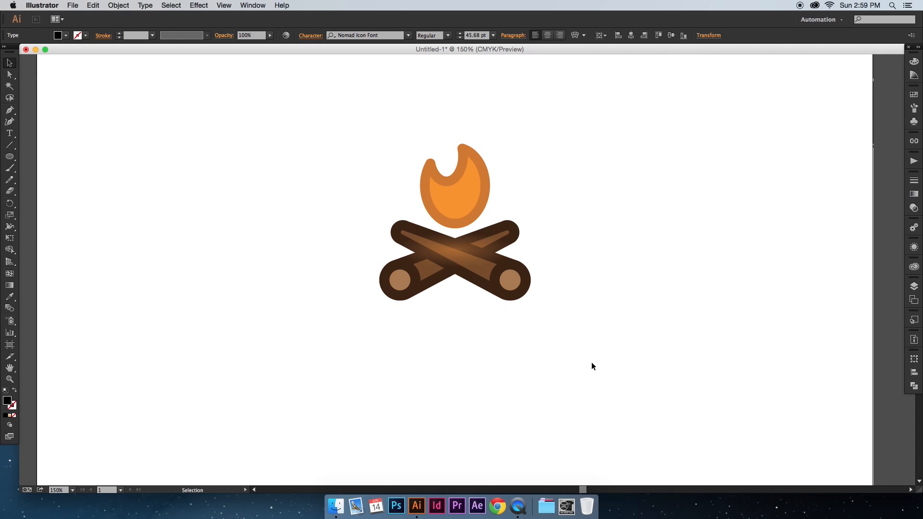